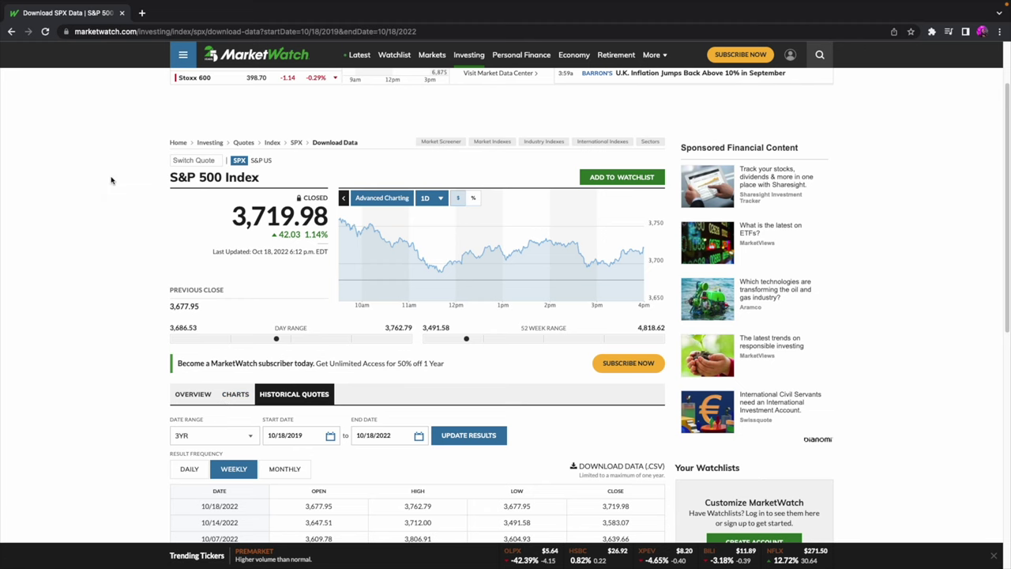
Scroll through MarketWatch's 3-year weekly S&P 500 Index quotes table.
scroll(146, 282, down, 1)
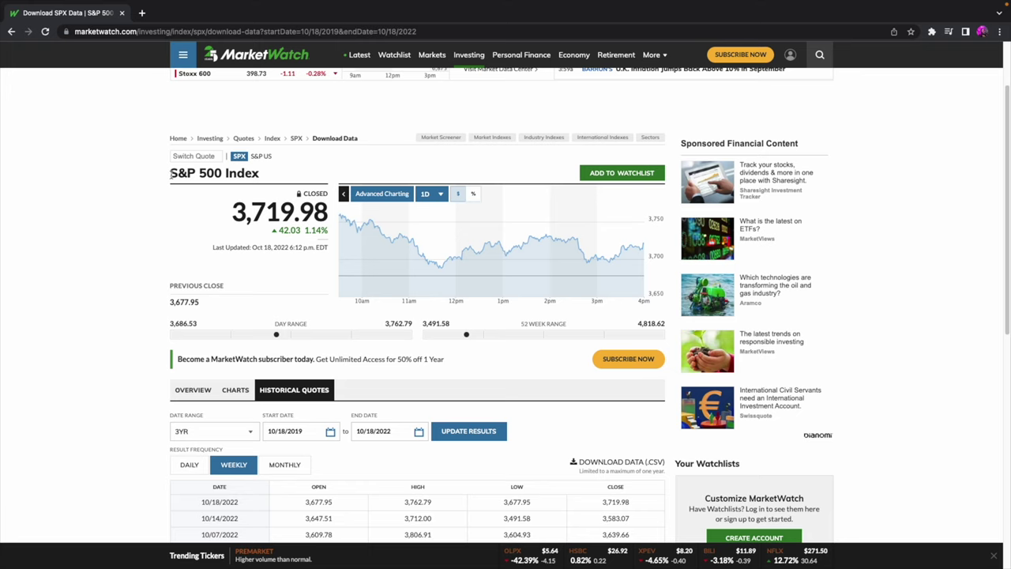
drag(170, 175, 233, 173)
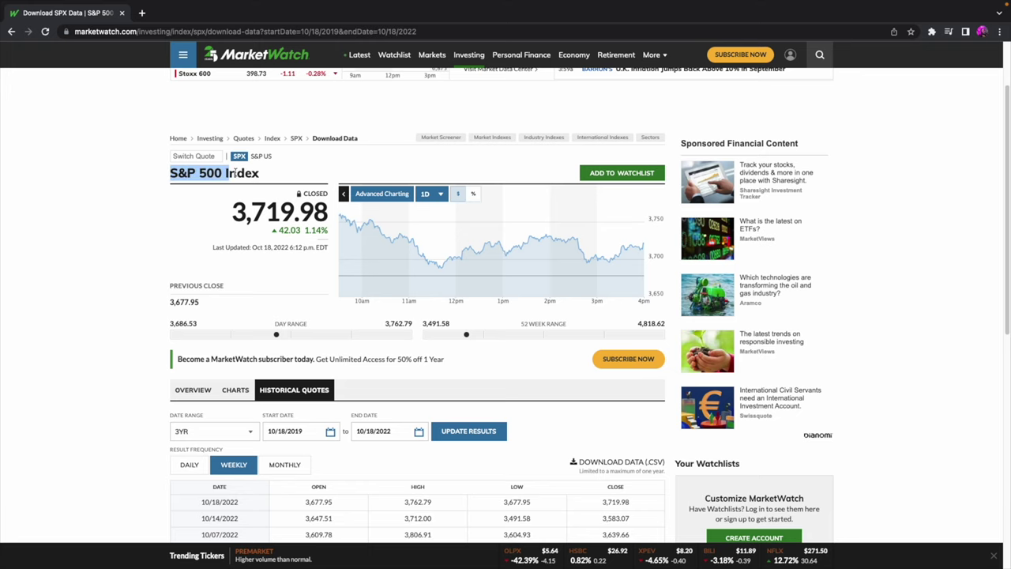
click(235, 175)
scroll(252, 444, up, 2)
scroll(252, 444, down, 3)
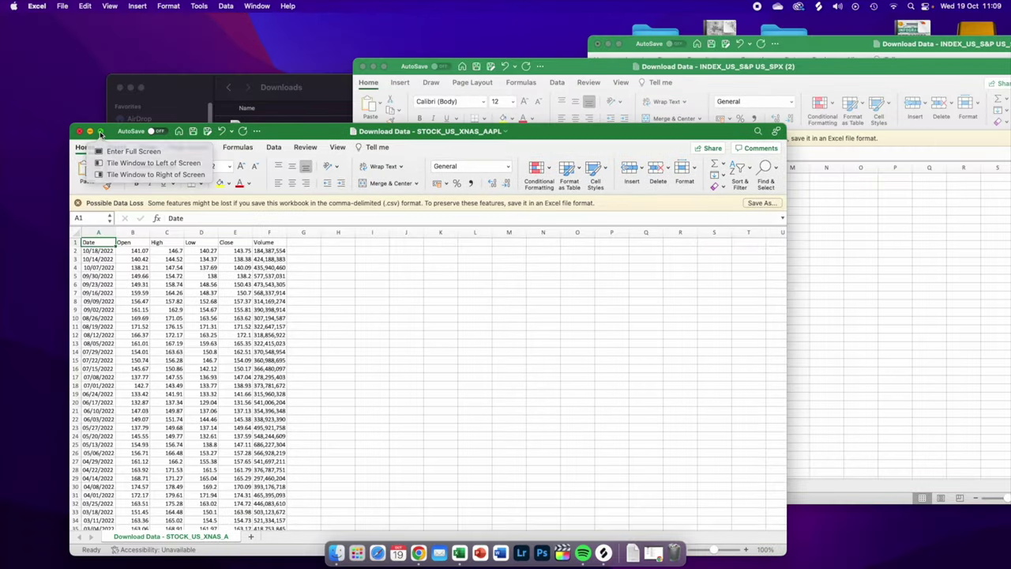
Make the AAPL download workbook fill the screen and look over its data.
click(100, 131)
click(194, 198)
scroll(190, 209, down, 10)
scroll(186, 229, up, 10)
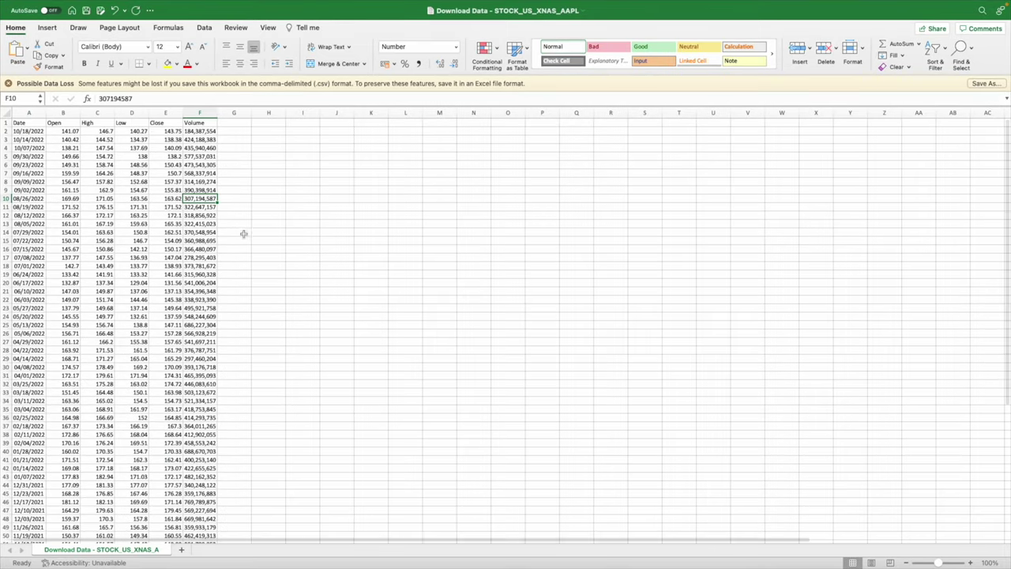
click(252, 229)
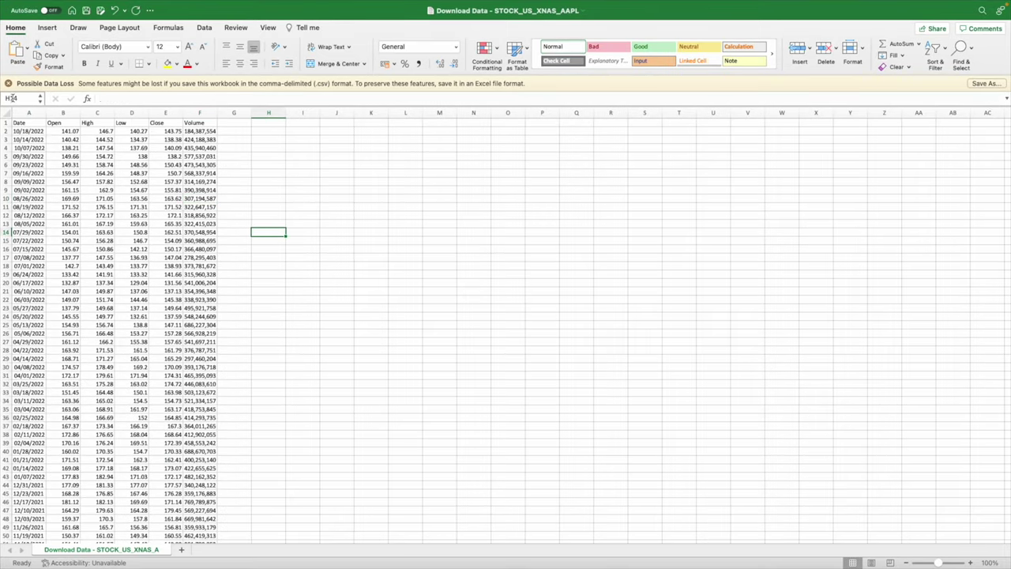
Dismiss the Possible Data Loss bar, select column A and switch to the Data ribbon.
click(8, 83)
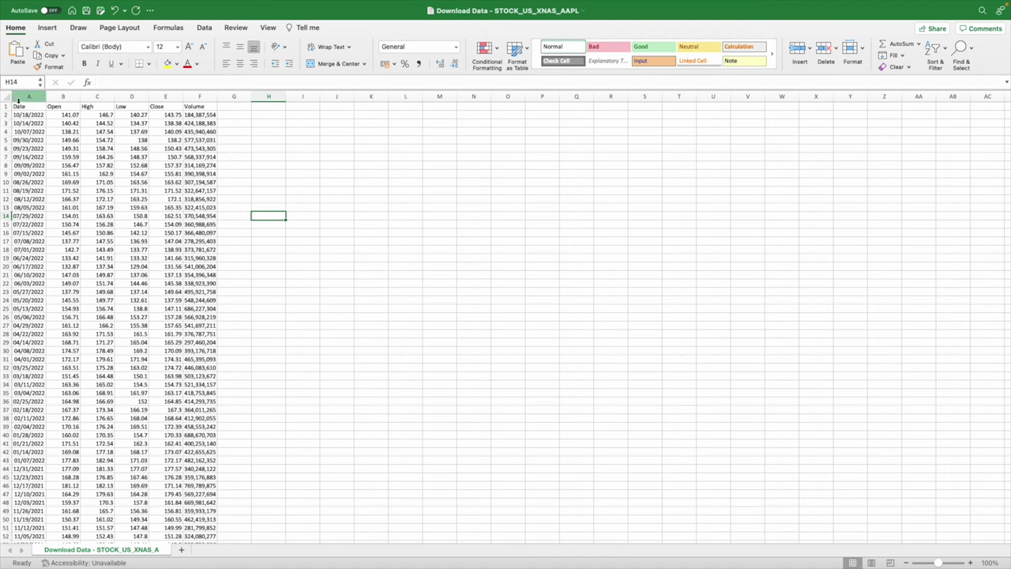
click(30, 95)
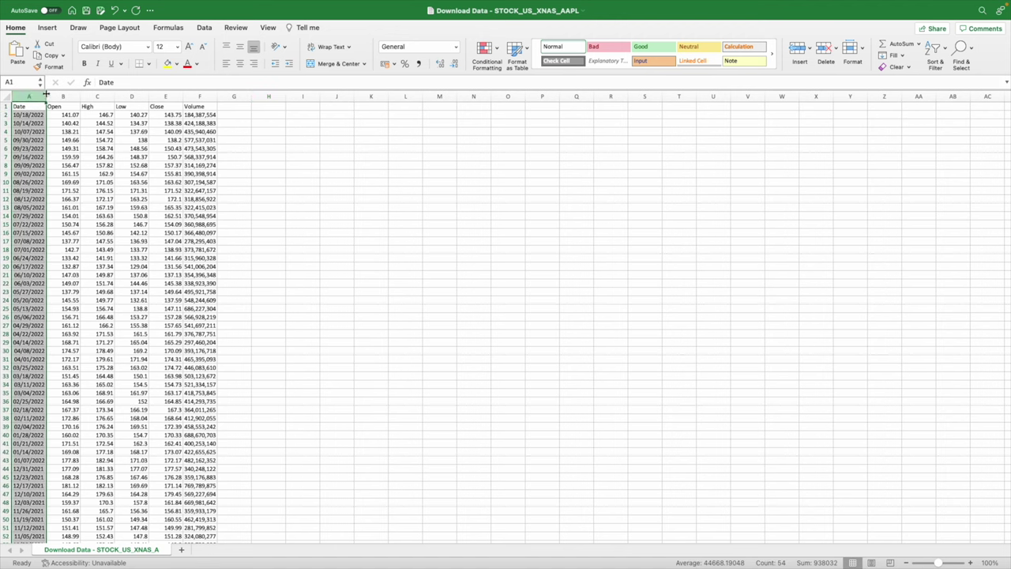
click(207, 28)
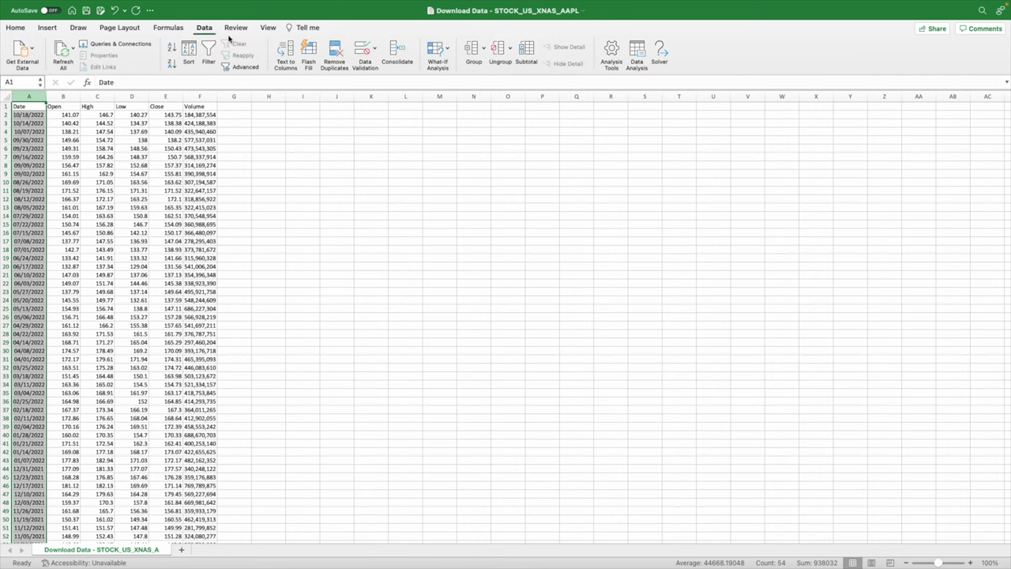
click(285, 52)
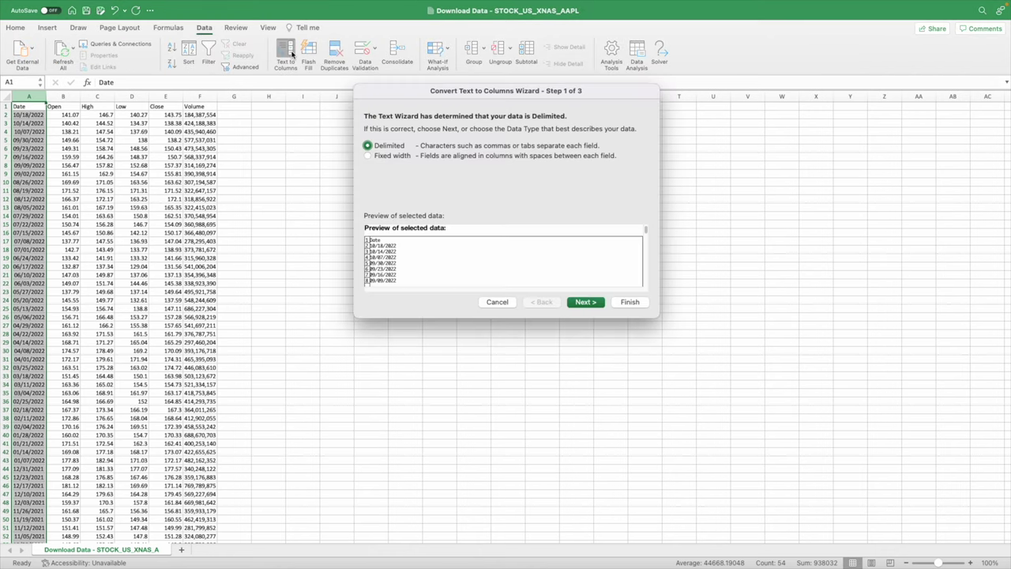
click(586, 305)
click(373, 147)
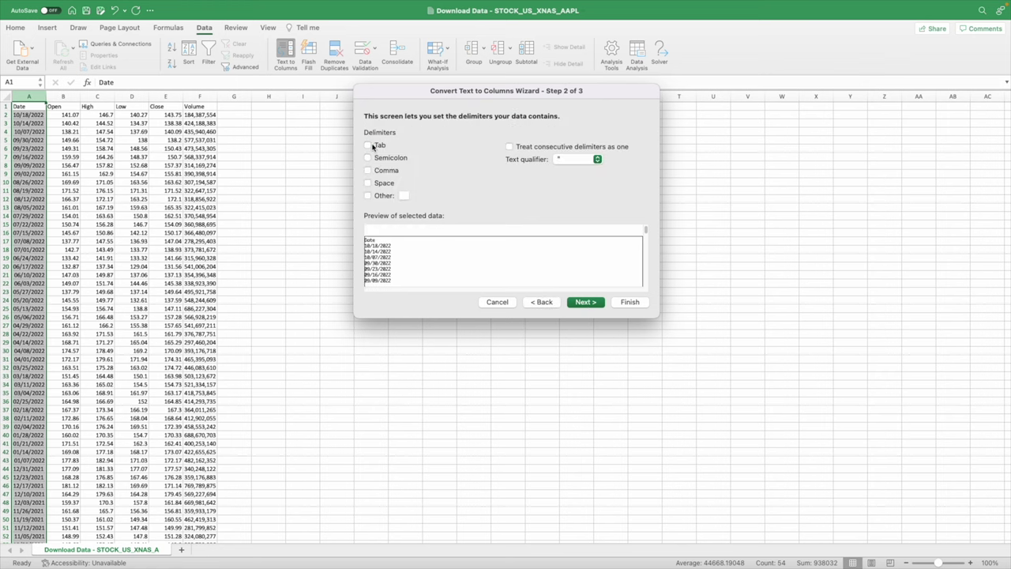
click(581, 304)
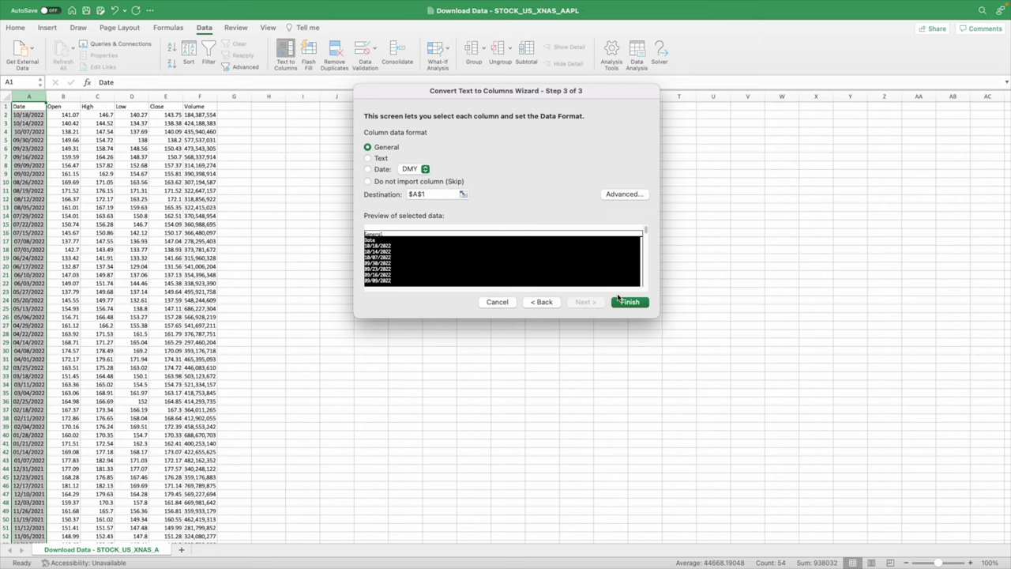
click(497, 302)
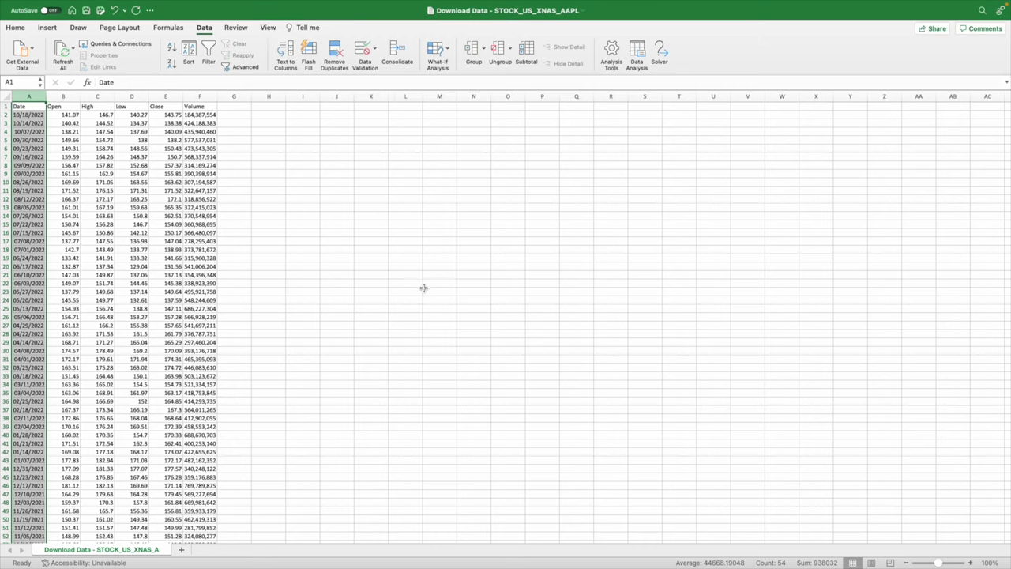
Delete the Open, High and Low columns from the AAPL sheet.
click(132, 167)
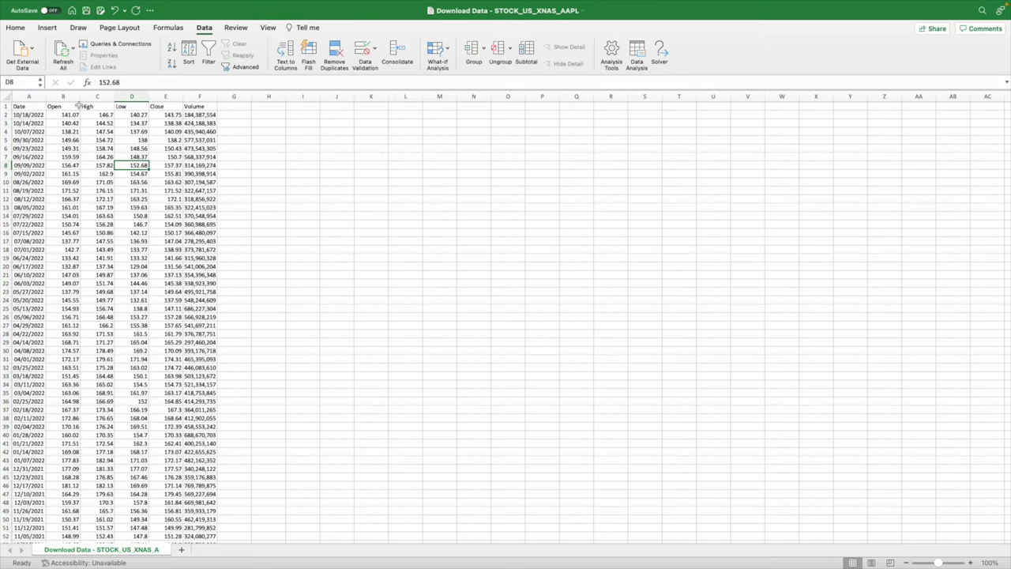
drag(63, 96, 131, 90)
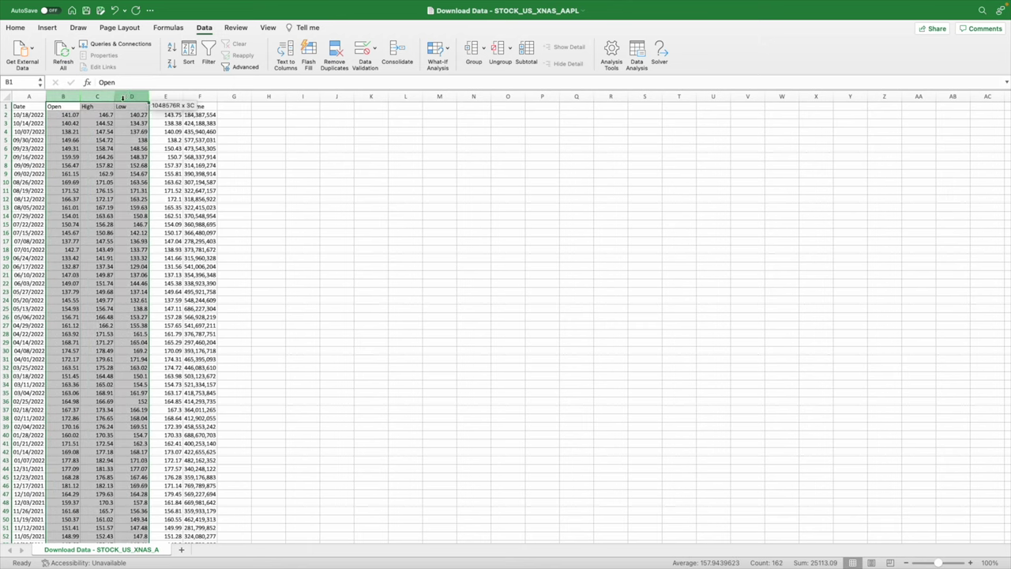
right_click(131, 95)
click(98, 123)
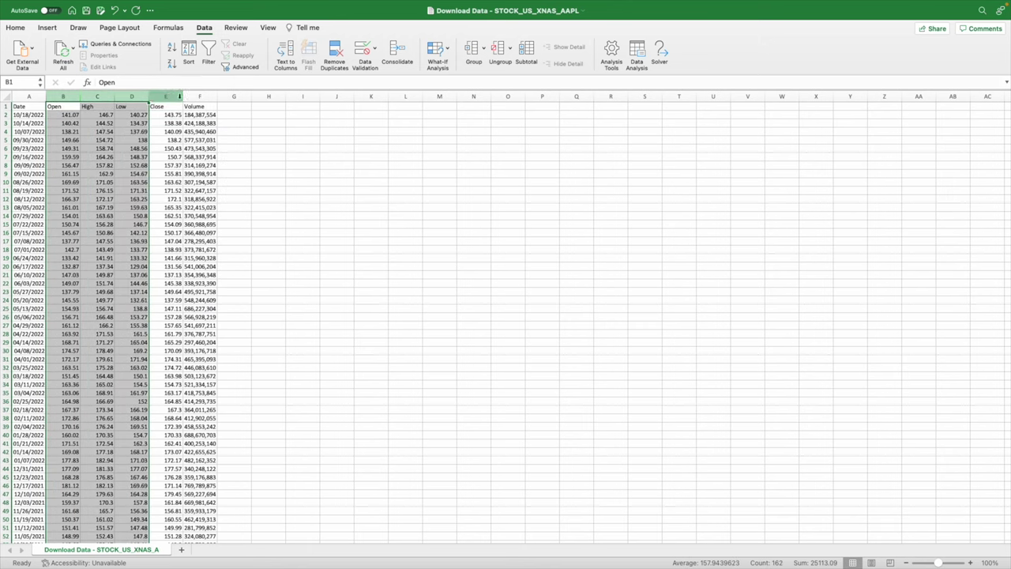
right_click(131, 97)
click(79, 121)
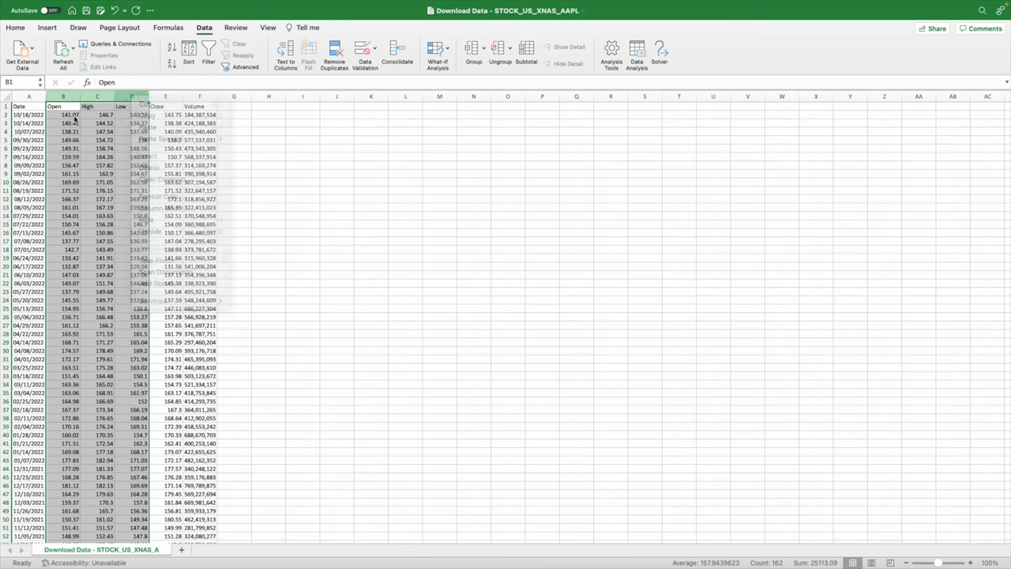
click(69, 131)
drag(68, 98, 131, 97)
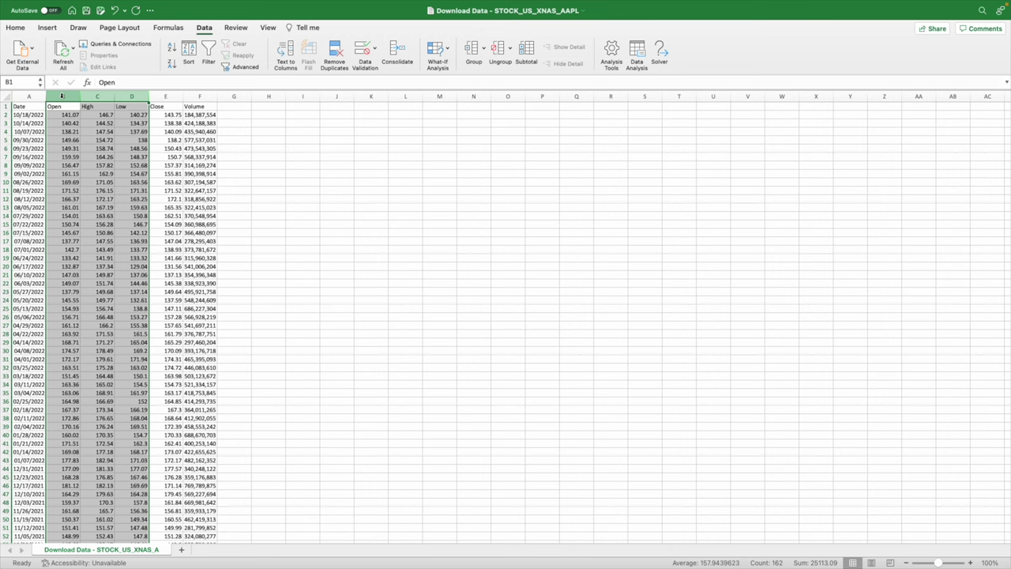
right_click(131, 96)
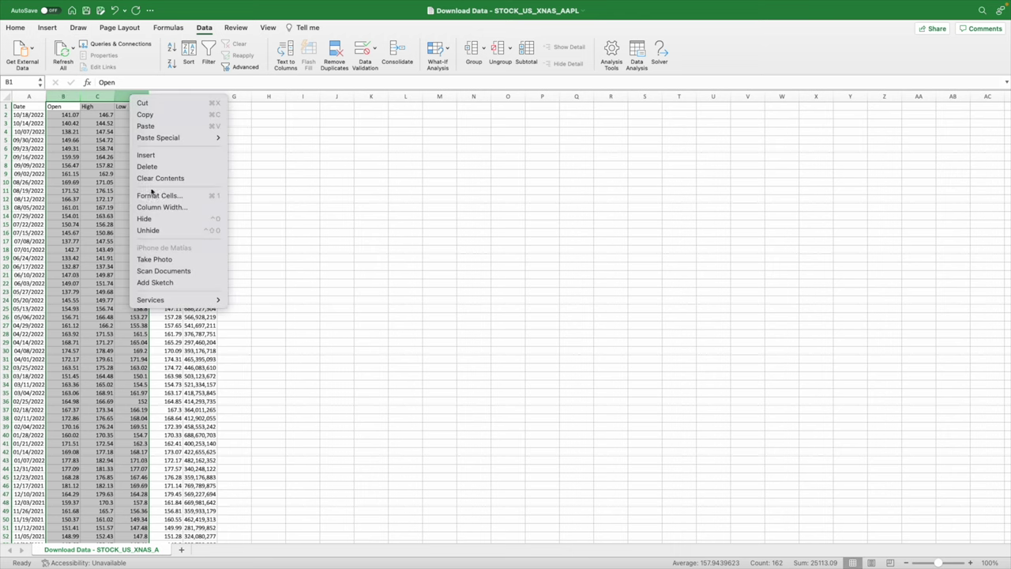
click(157, 166)
Delete the Volume column, leaving only Date and Close.
click(93, 97)
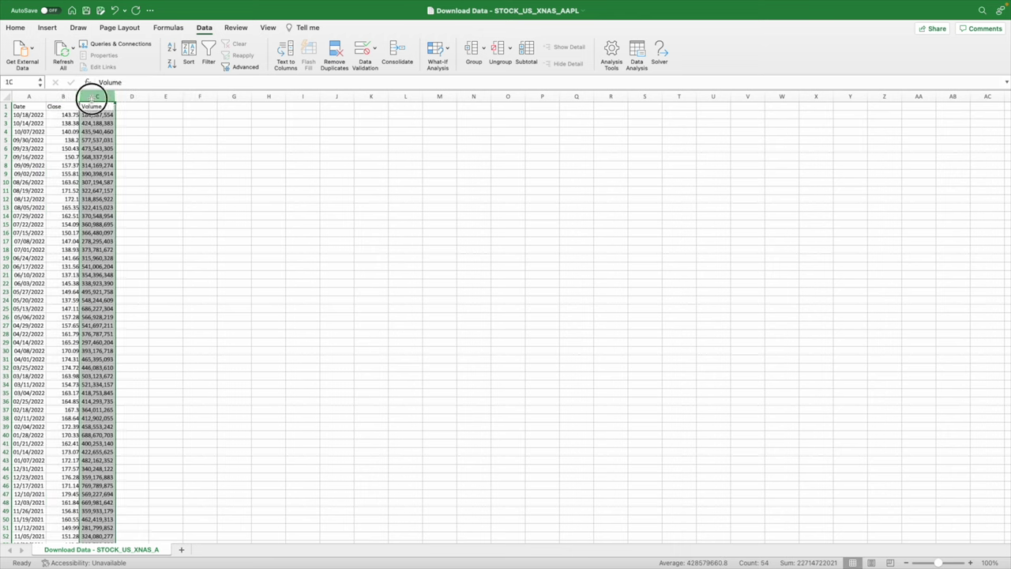
right_click(93, 98)
click(111, 167)
click(66, 107)
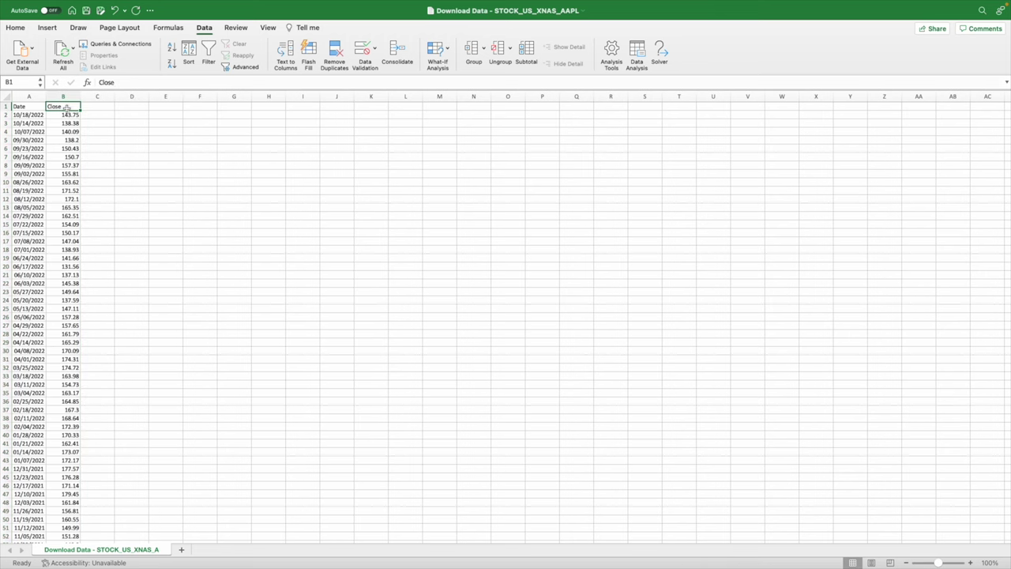
Rename the Close heading in B1 to 'Apple' and select C1 for the S&P column.
text(Apple)
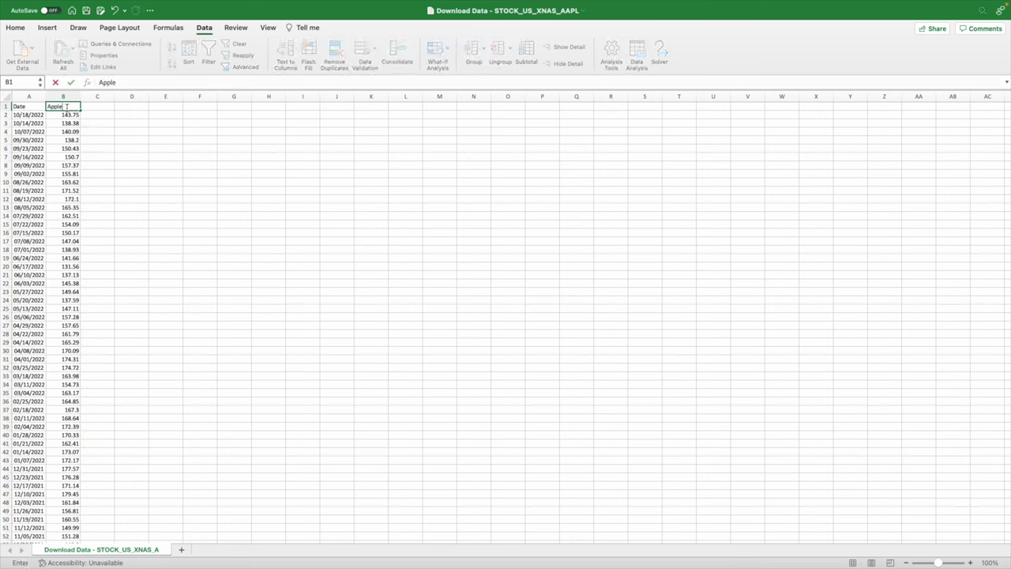
key(Escape)
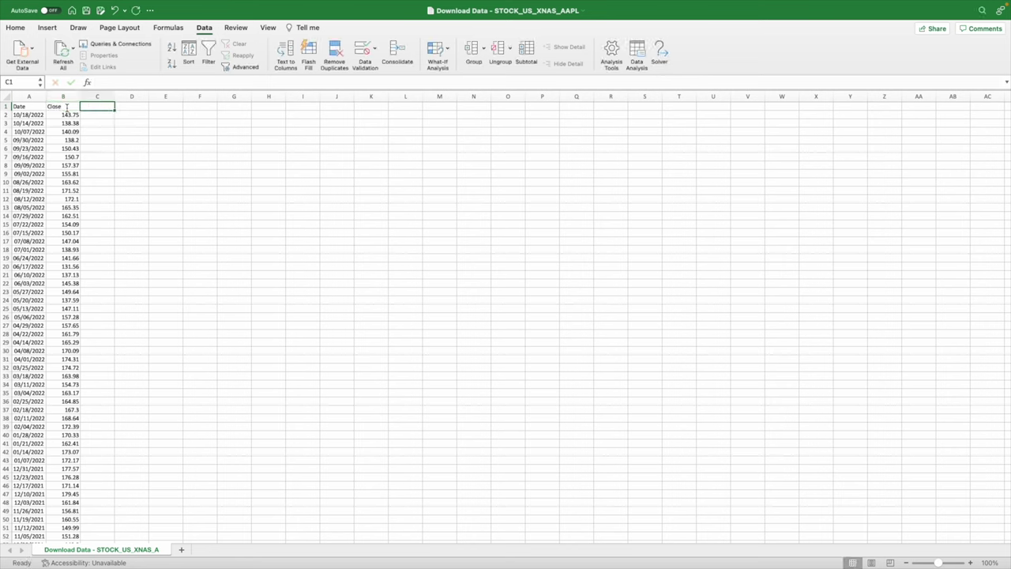
text(Apple)
key(Return)
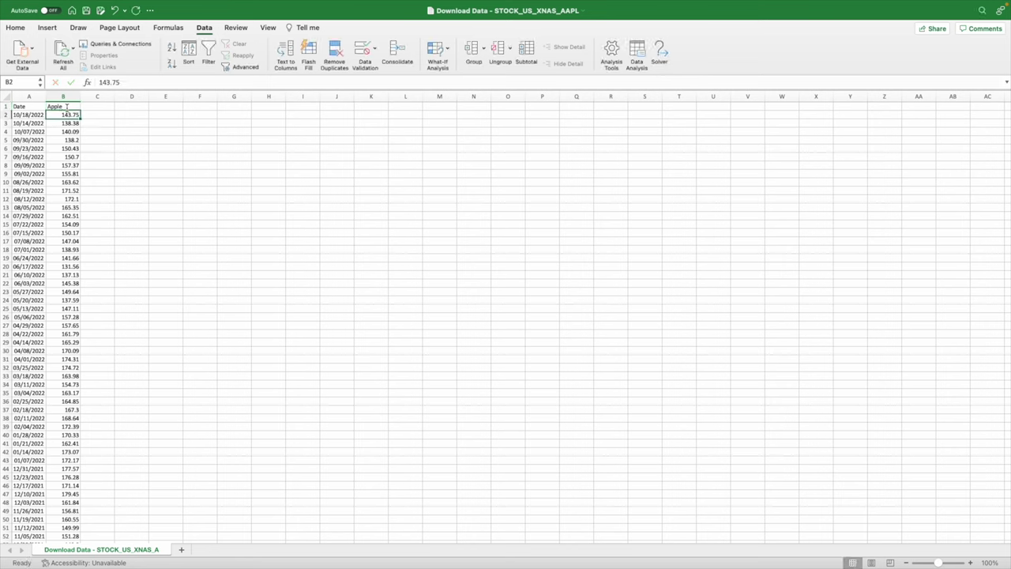
click(93, 115)
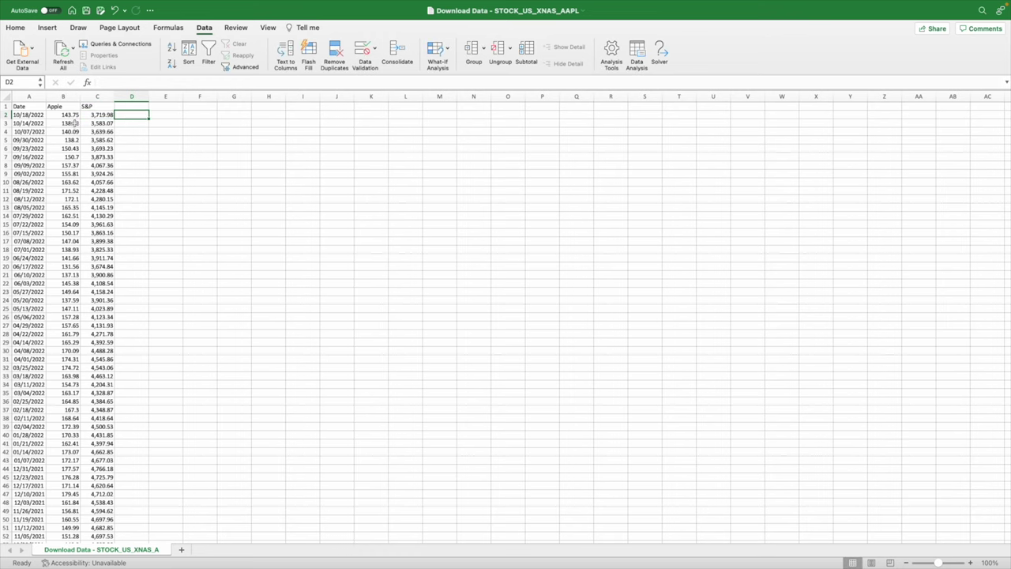
click(87, 107)
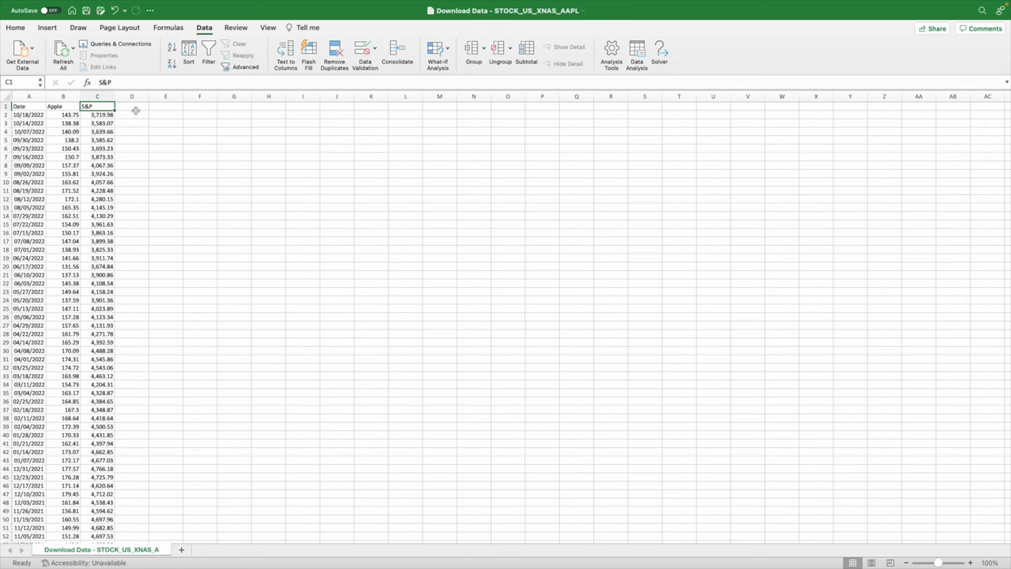
Enter the heading 'Market Return Apple' in D1 and begin the 'Return' heading in E1.
click(135, 110)
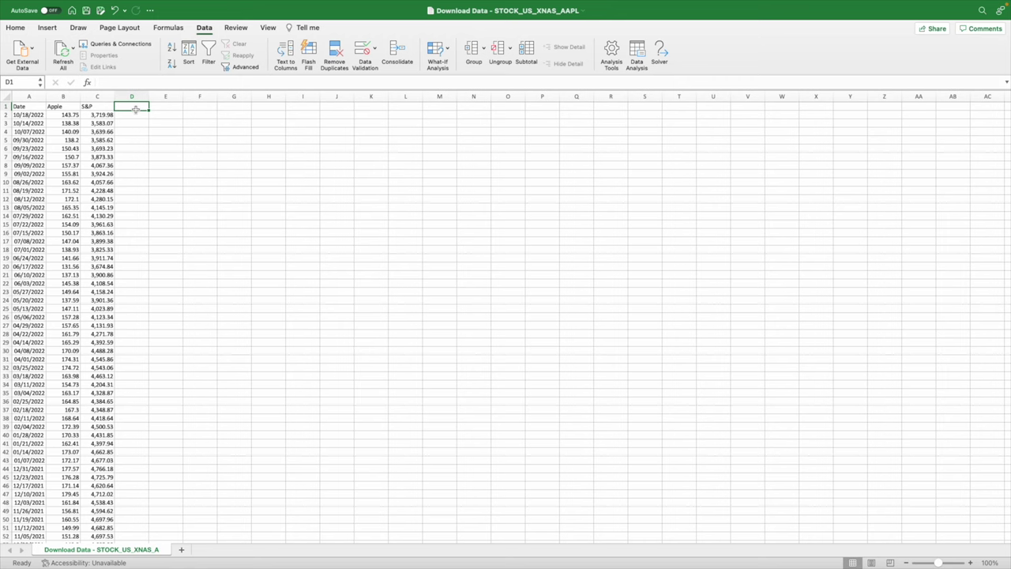
text(=)
key(BackSpace)
text(Market Return A)
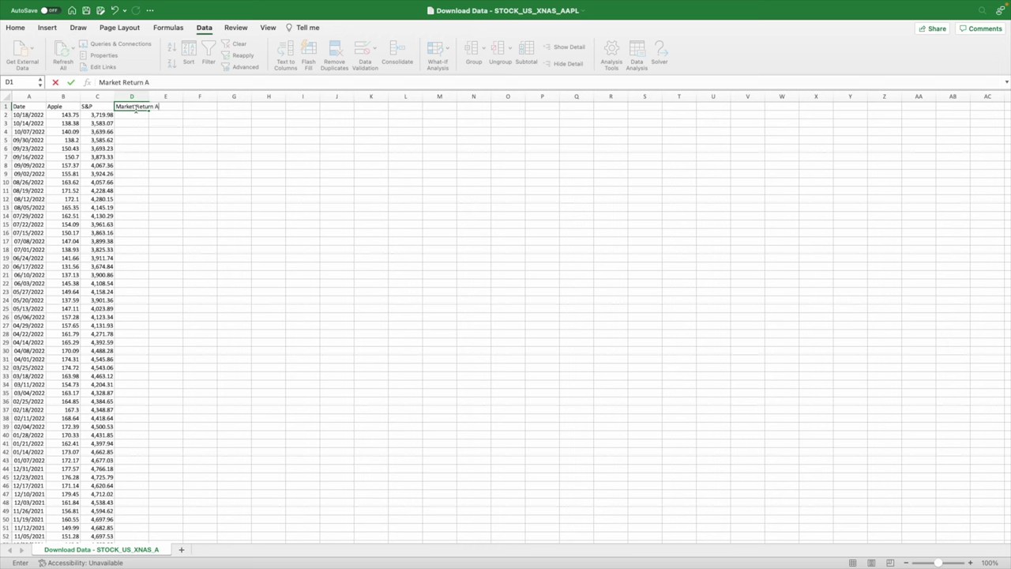
text(pple)
key(Tab)
text(Ret)
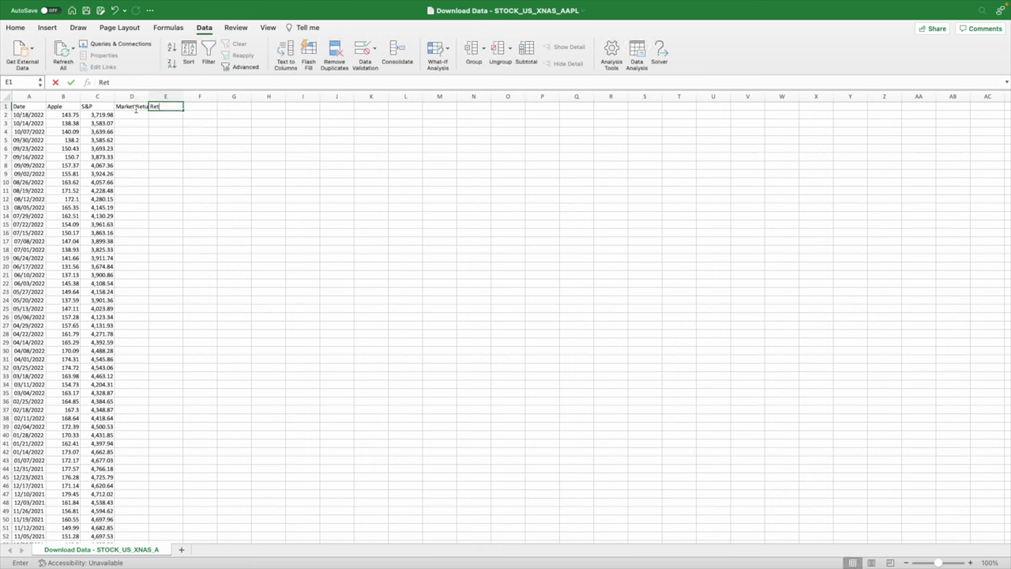
text(urn S&P)
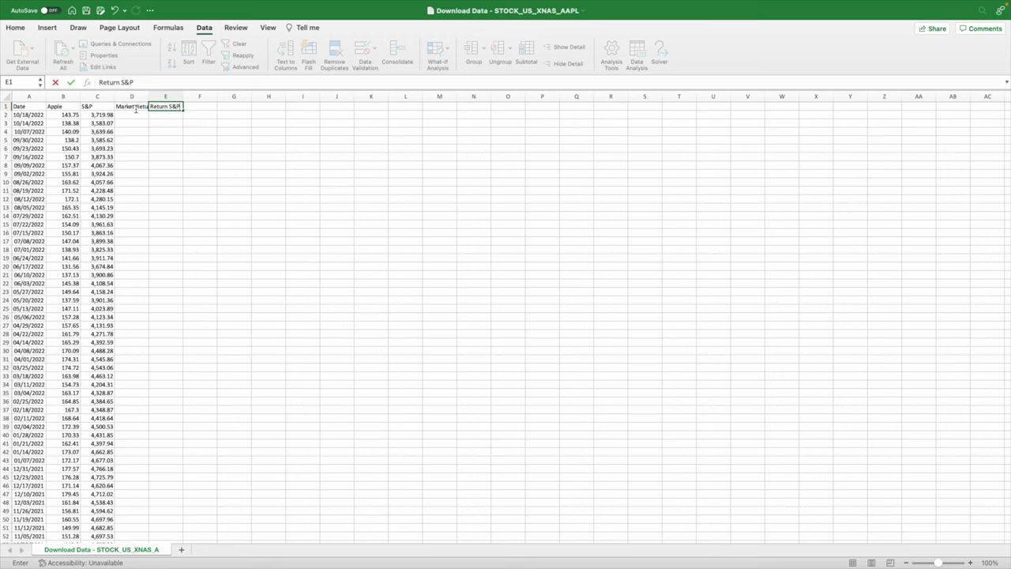
Commit the Return S&P heading, enter =B2/B3-1 in D2 and fill it down column D.
key(Return)
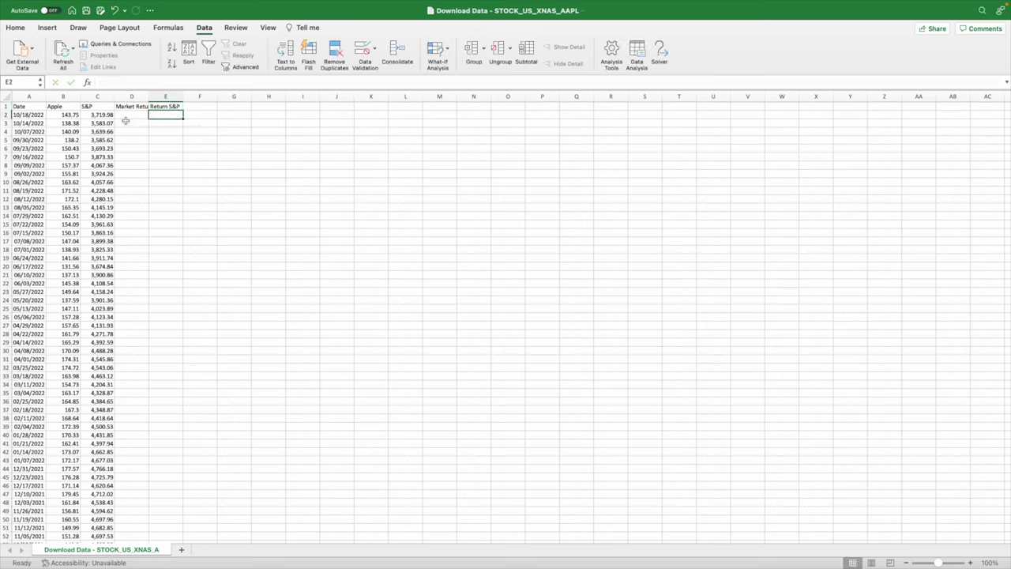
text(=)
key(Left)
key(Left)
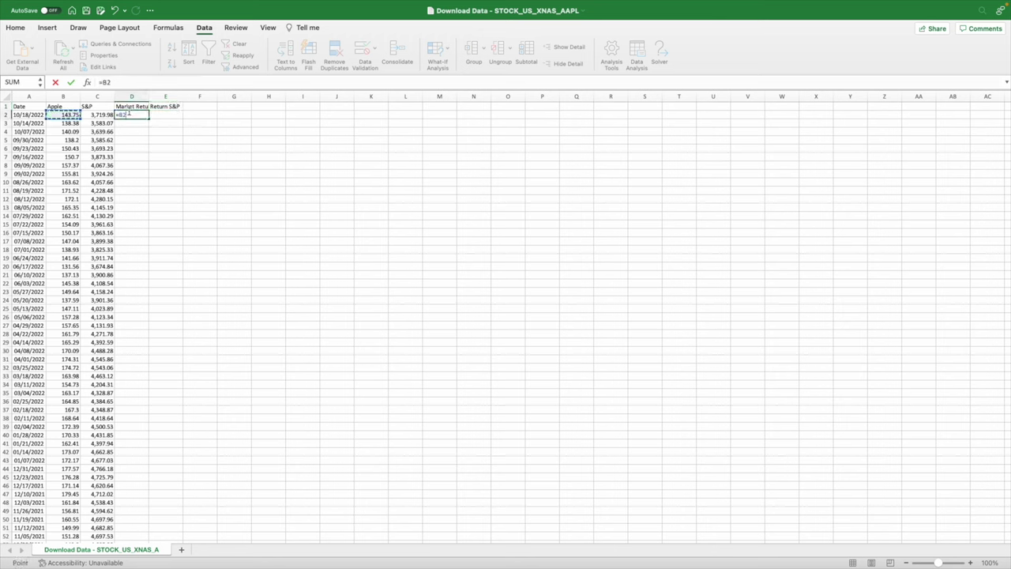
text(/)
key(Left)
key(Left)
key(Down)
text(-1)
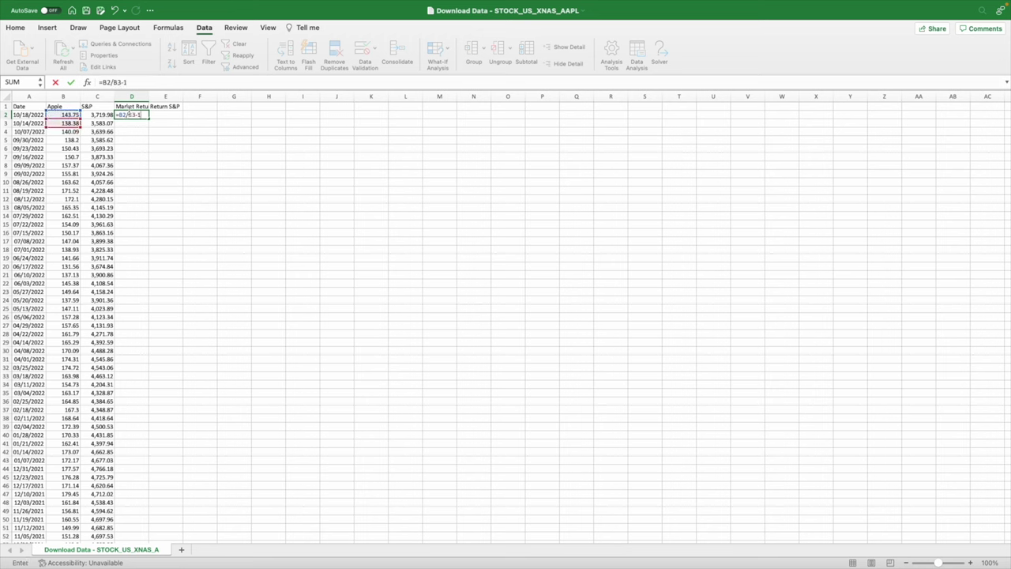
key(Return)
click(144, 115)
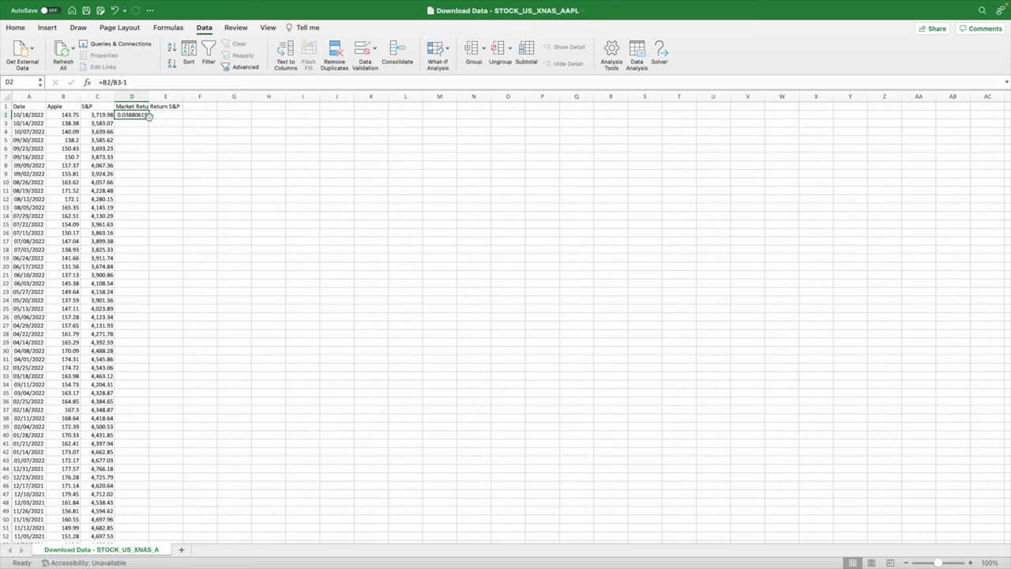
double_click(149, 117)
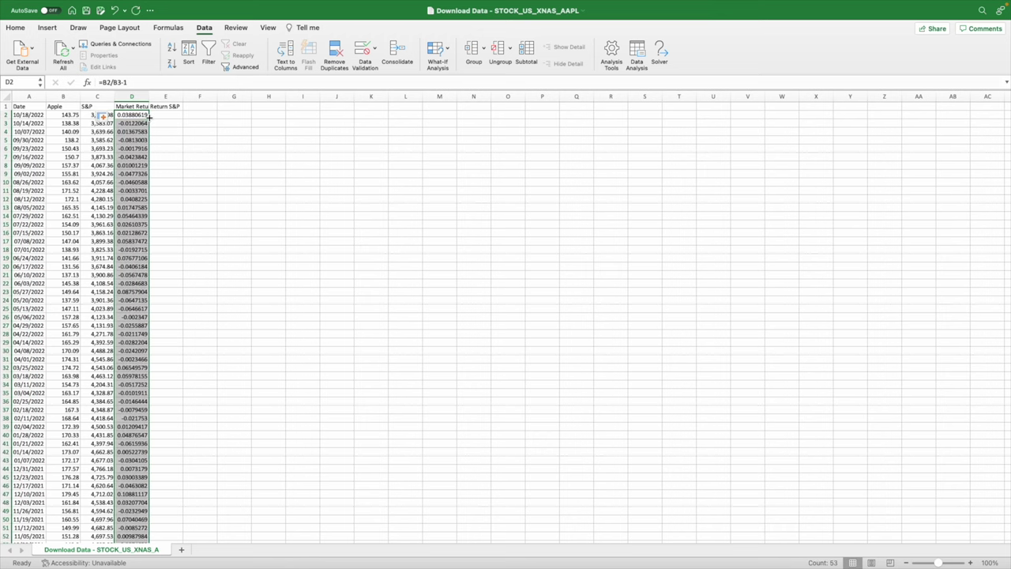
click(147, 117)
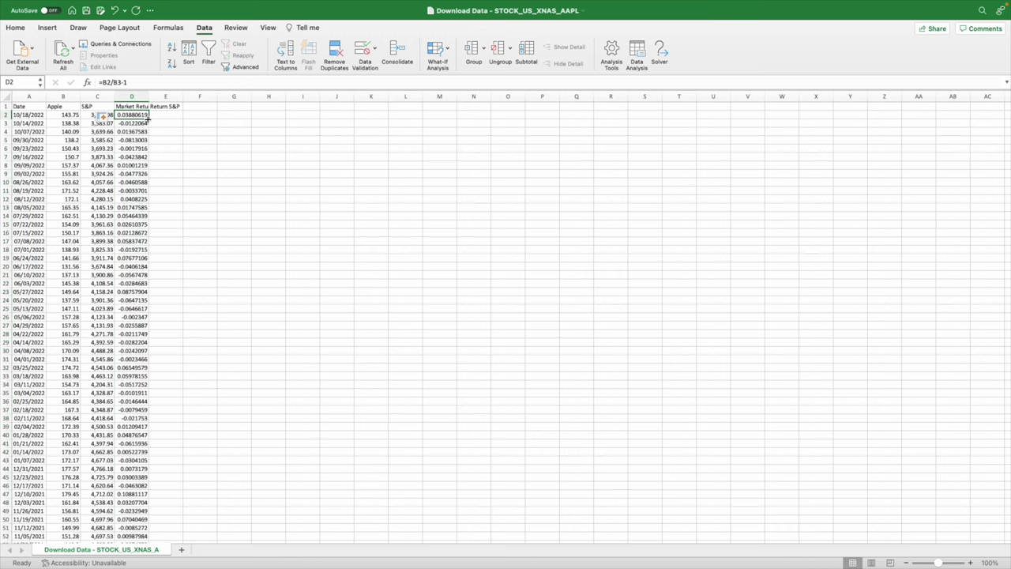
Enter =C2/C3-1 in E2 and fill the S&P returns down column E.
click(171, 117)
text(=C2/C3-1)
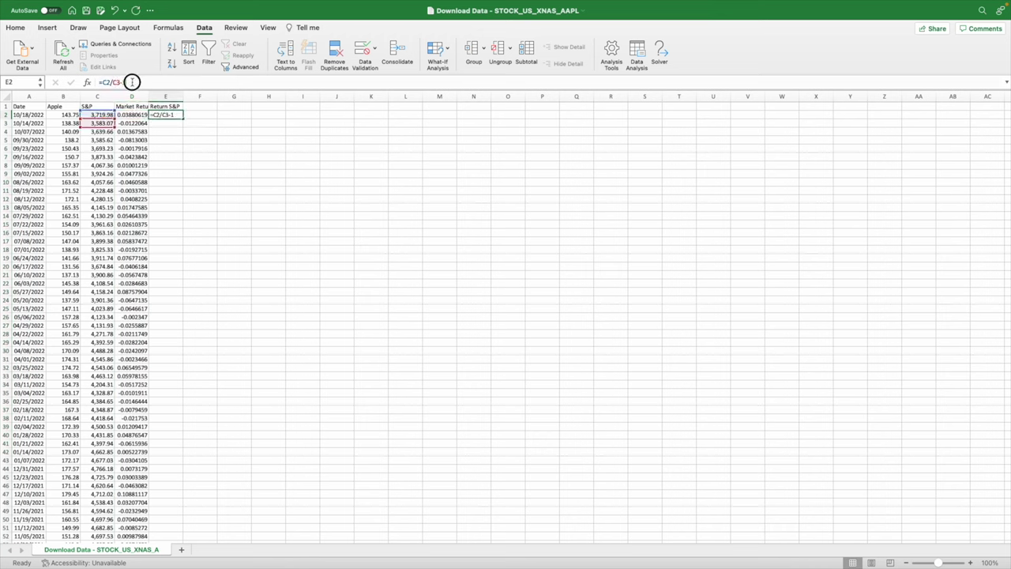
click(132, 82)
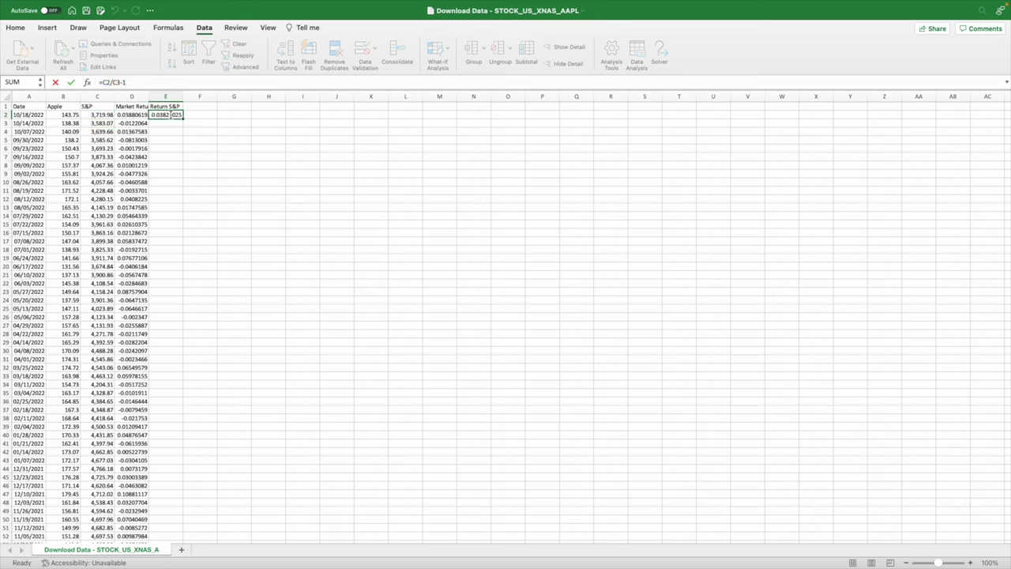
key(ctrl+Return)
double_click(183, 118)
click(250, 120)
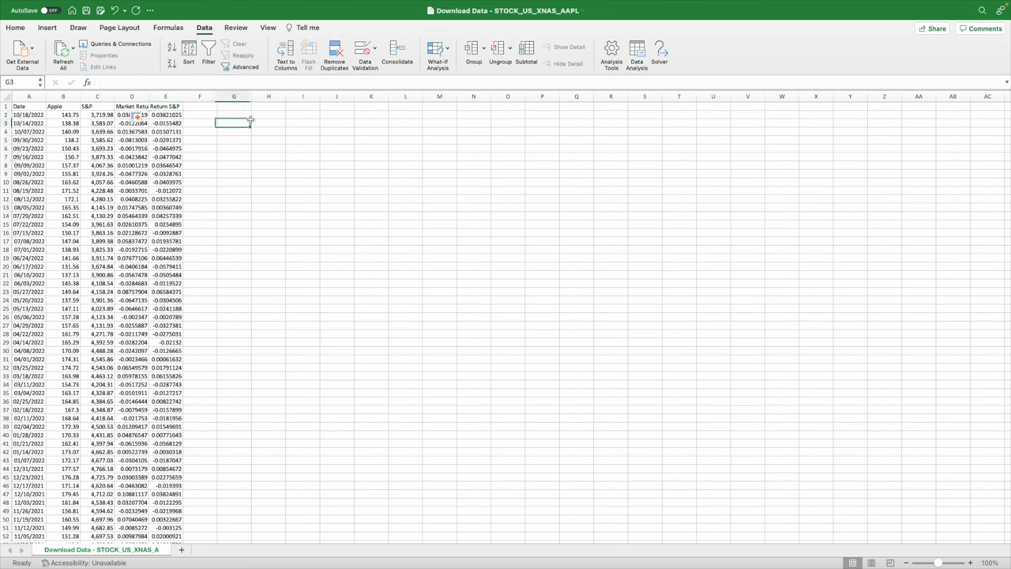
Compute beta in G2 with =SLOPE(D2:D53,E2:E53), giving 1.19095751.
click(234, 115)
text(=)
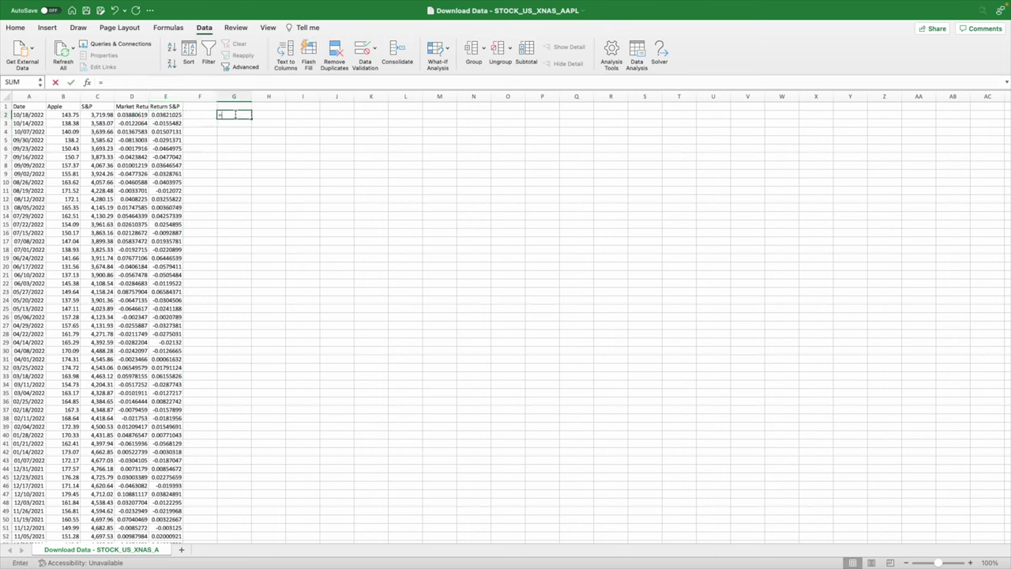
text(slope()
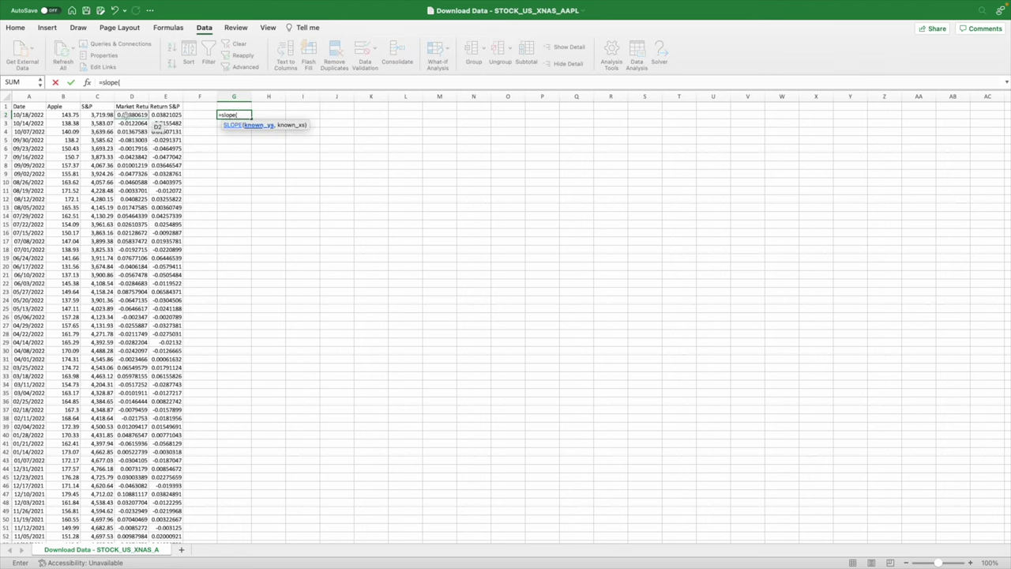
click(125, 114)
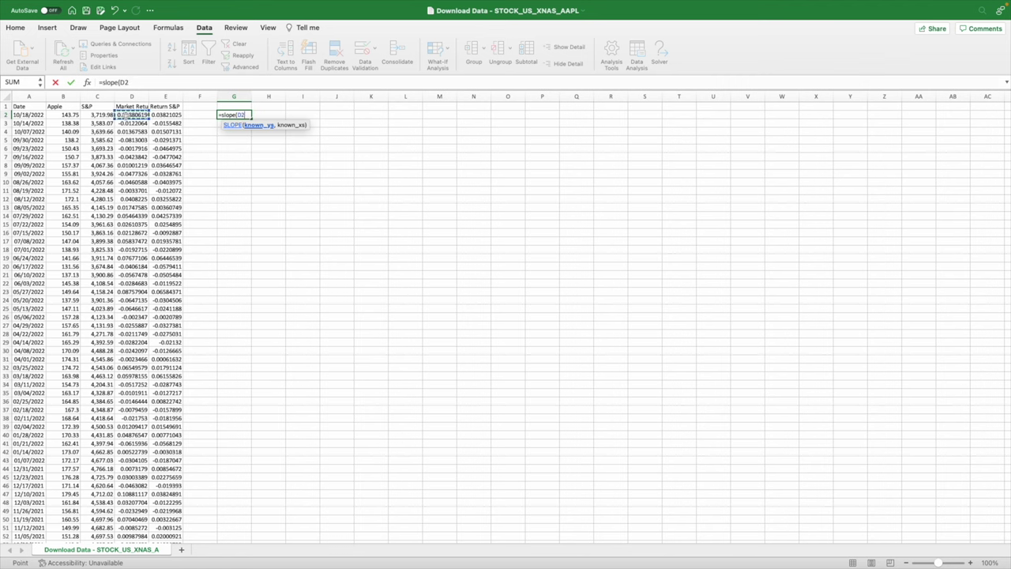
drag(125, 115, 145, 527)
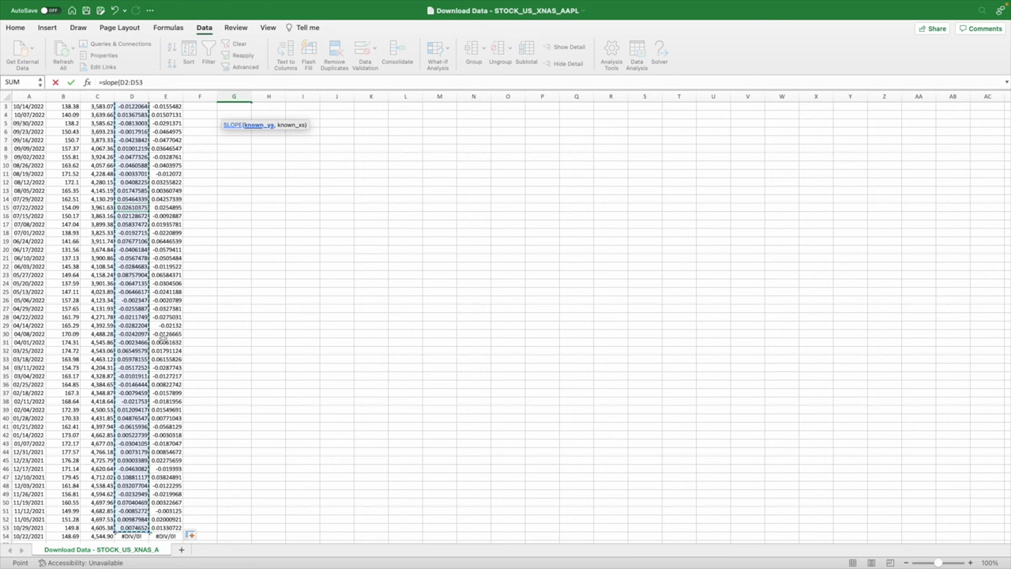
click(174, 80)
text(,)
drag(165, 527, 165, 116)
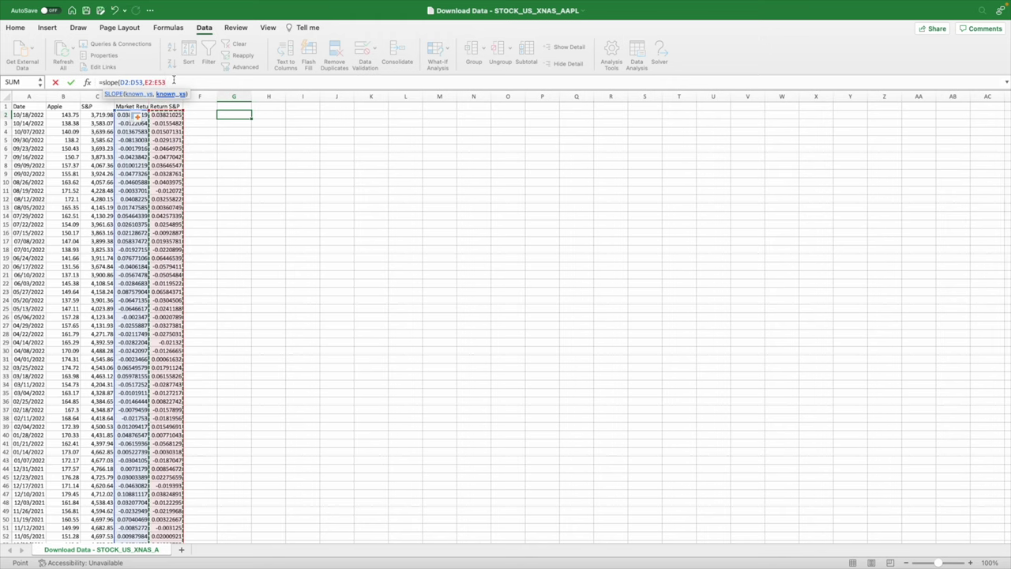
key(Return)
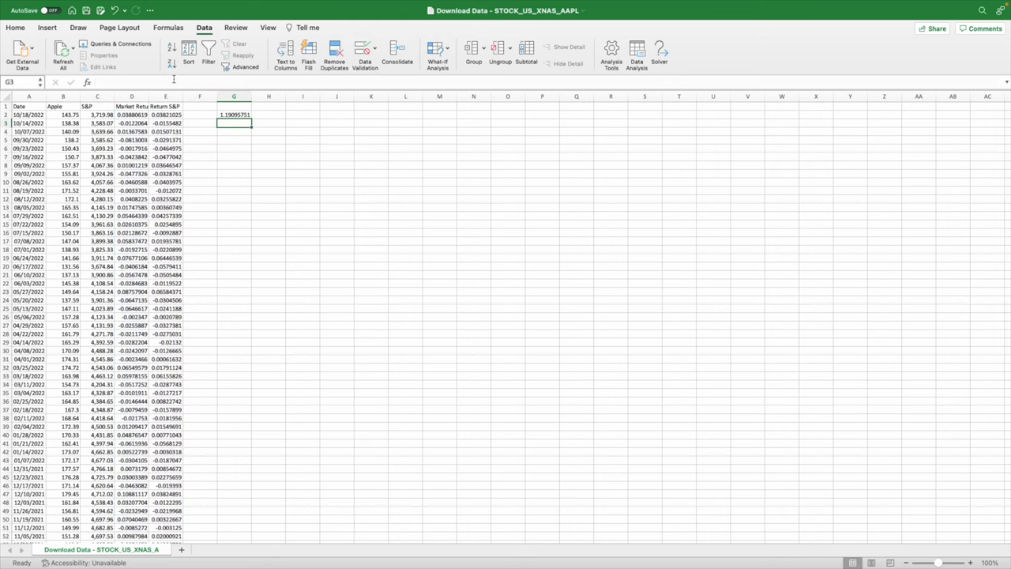
click(226, 115)
click(227, 106)
Label G1 'Beta' and enable the Analysis ToolPak add-in.
text(Beta)
key(Return)
key(Return)
key(Return)
click(612, 51)
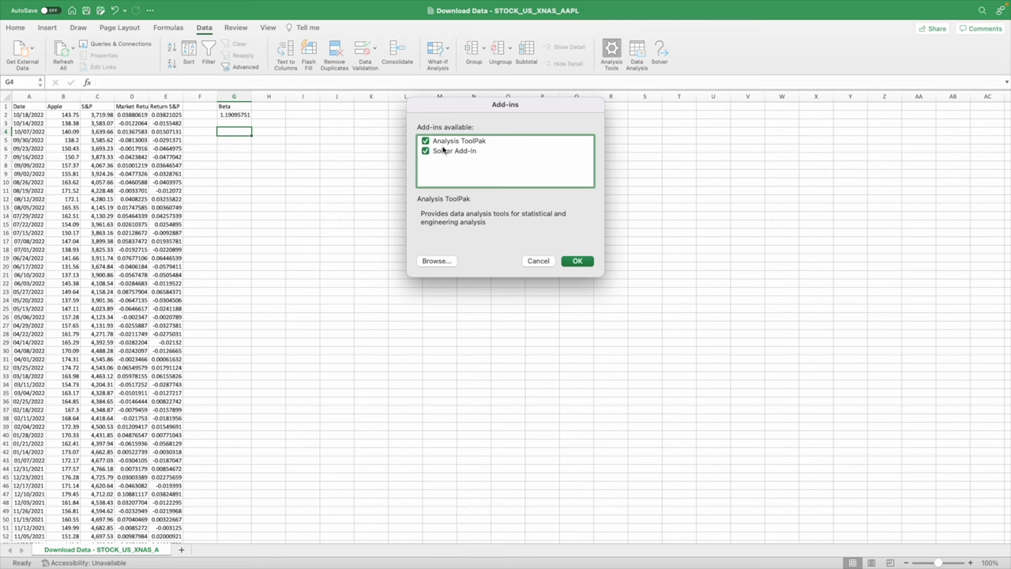
click(548, 261)
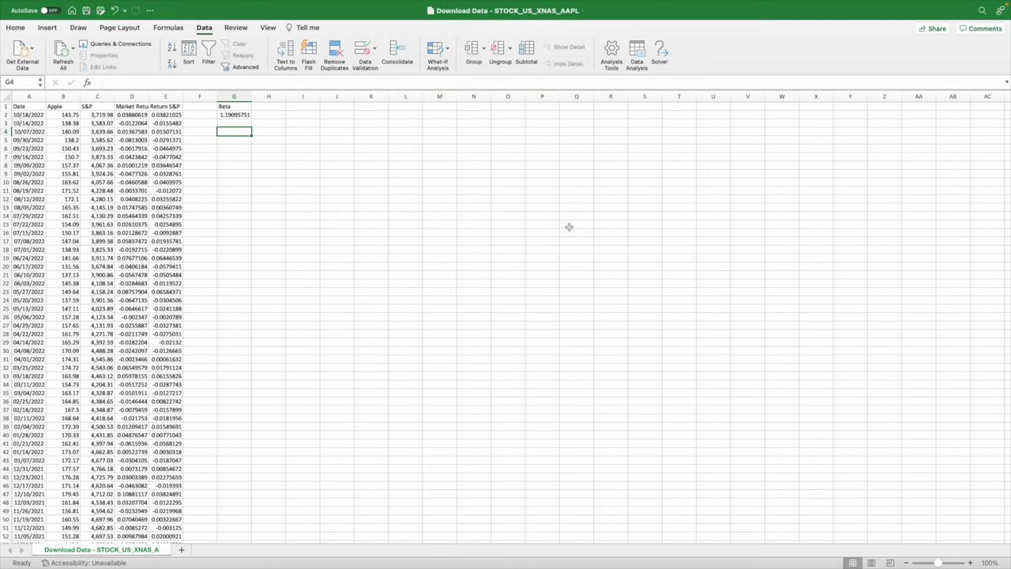
Run a Regression with Y range D2:D53 and X range E2:E53 onto a new sheet.
click(643, 52)
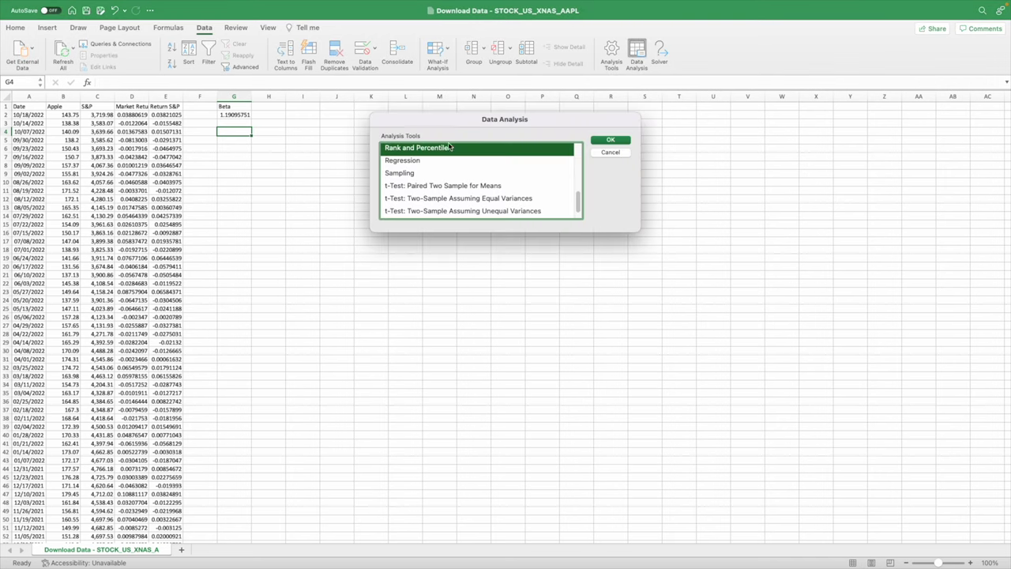
click(426, 161)
click(622, 141)
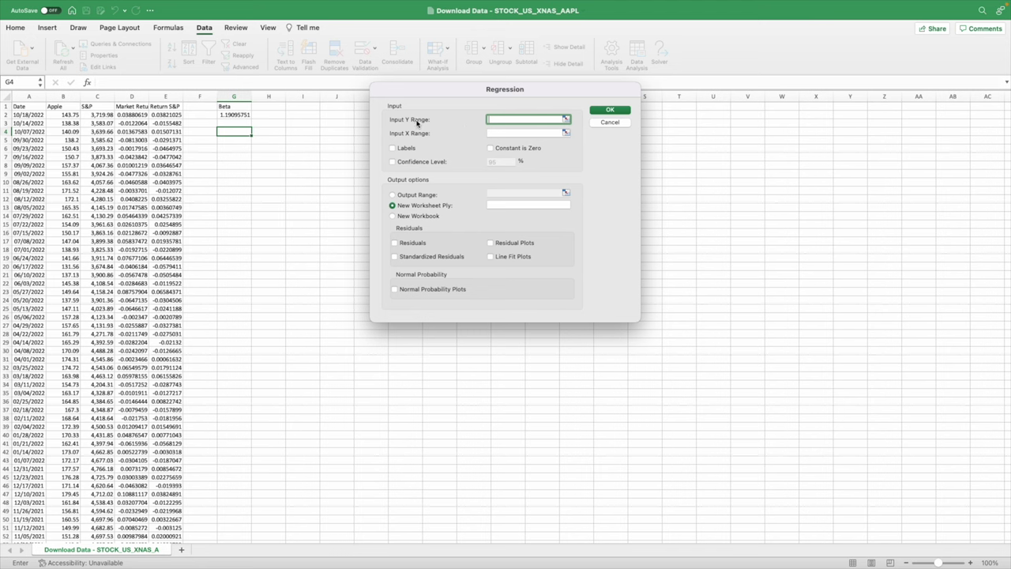
drag(122, 116, 132, 519)
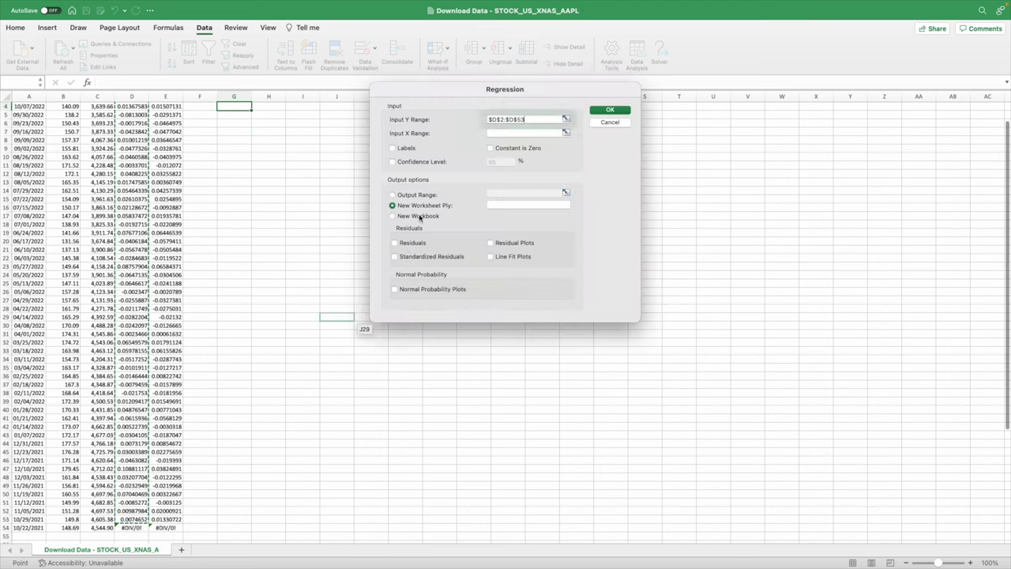
click(528, 133)
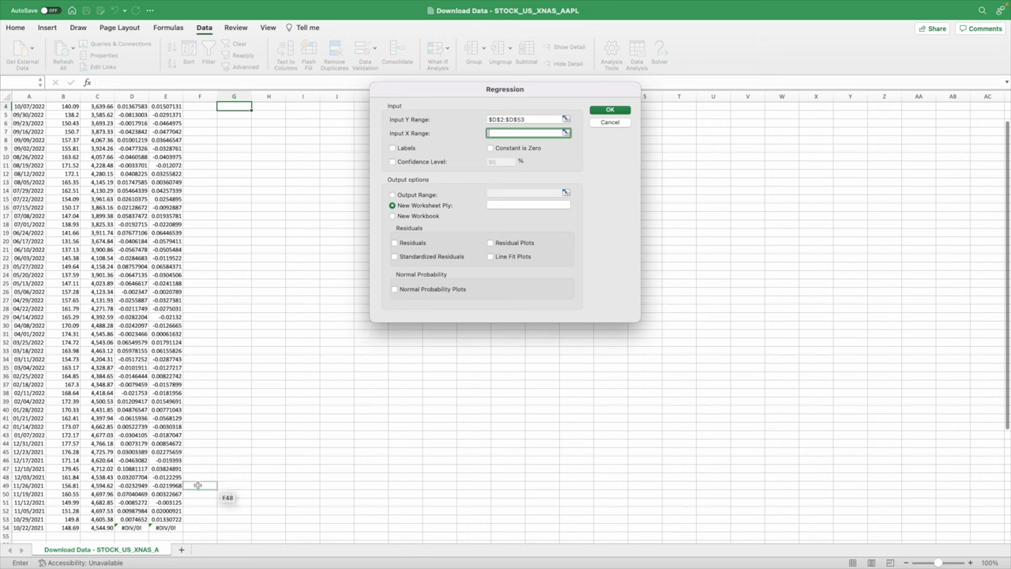
drag(166, 519, 171, 116)
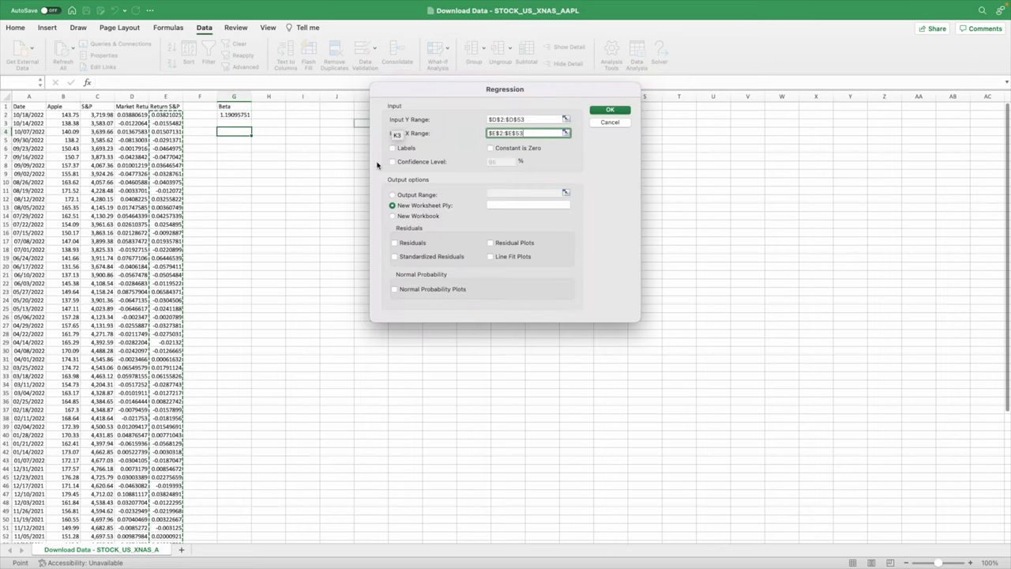
click(607, 112)
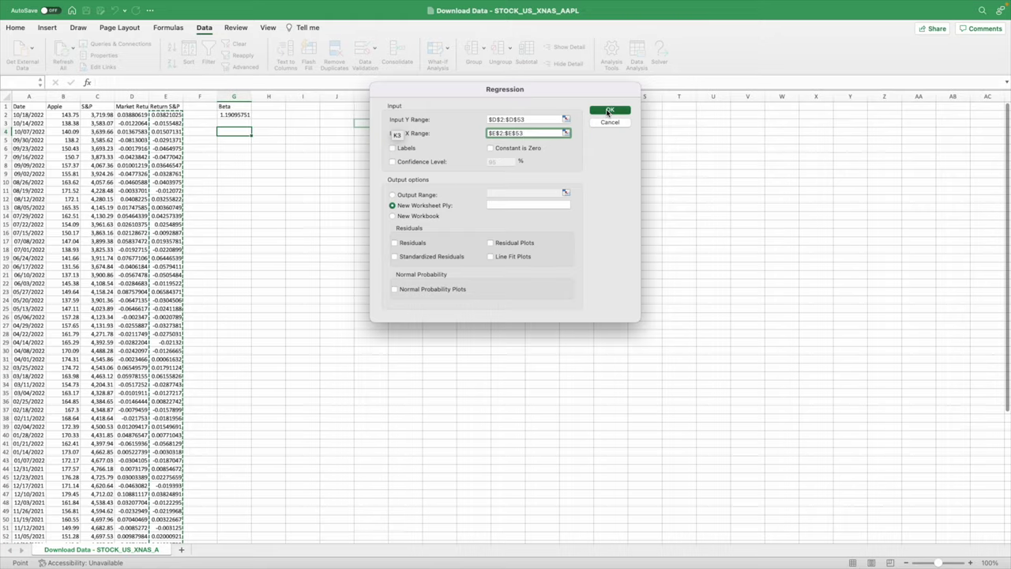
click(98, 226)
click(67, 252)
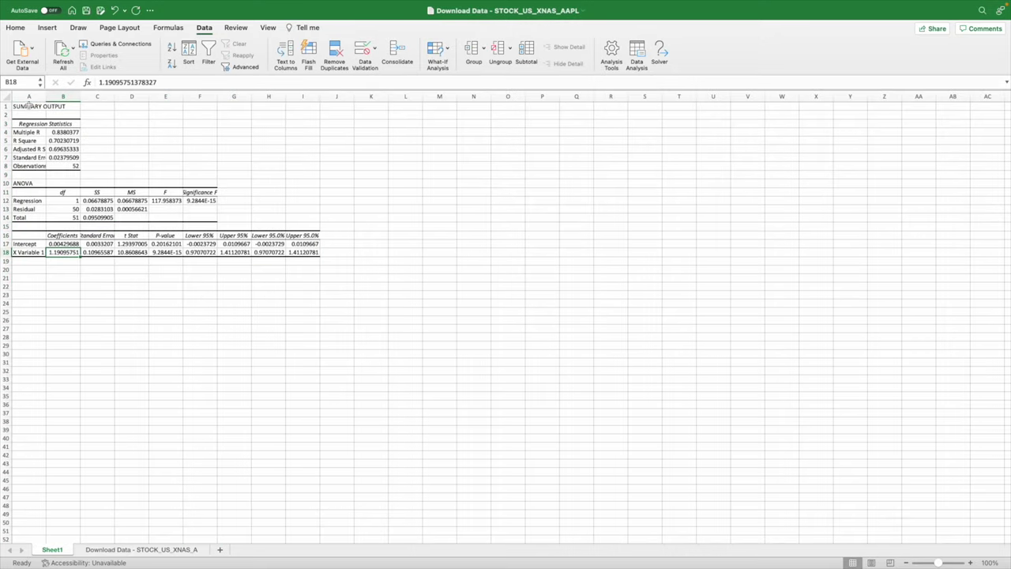
Copy the regression coefficient 1.19095751 from B18 into G4 of the price data sheet.
click(30, 253)
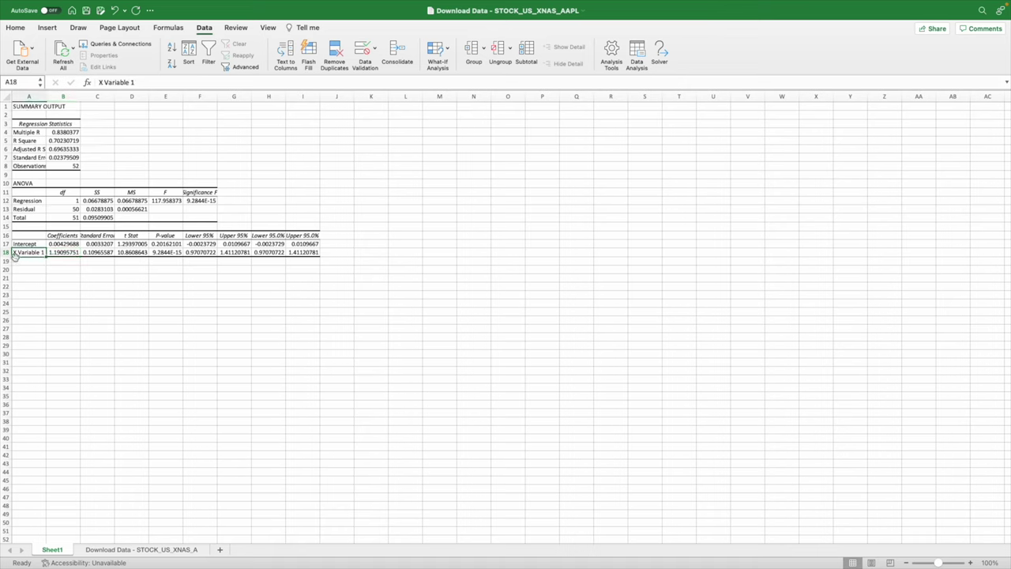
click(66, 252)
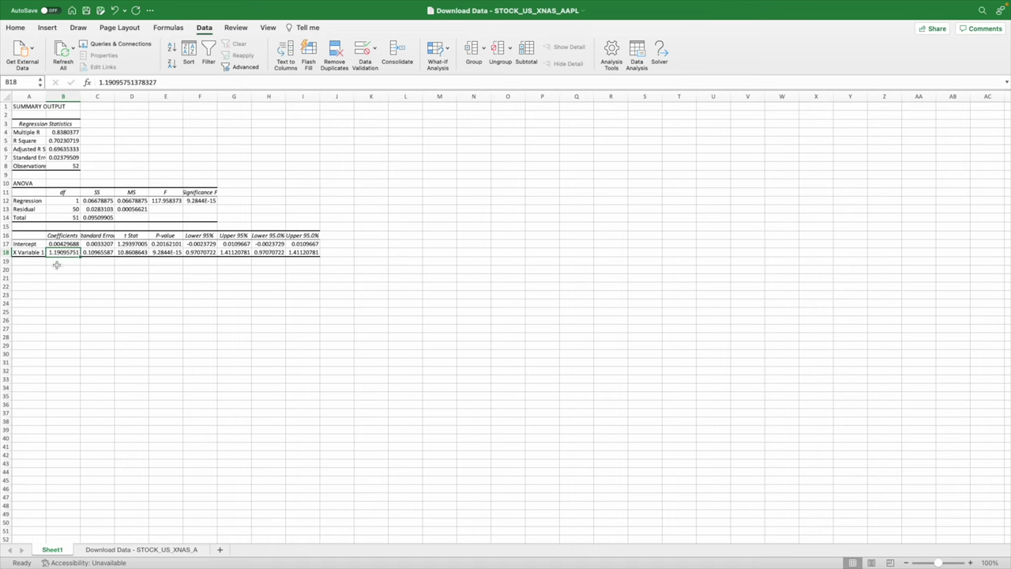
key(cmd+c)
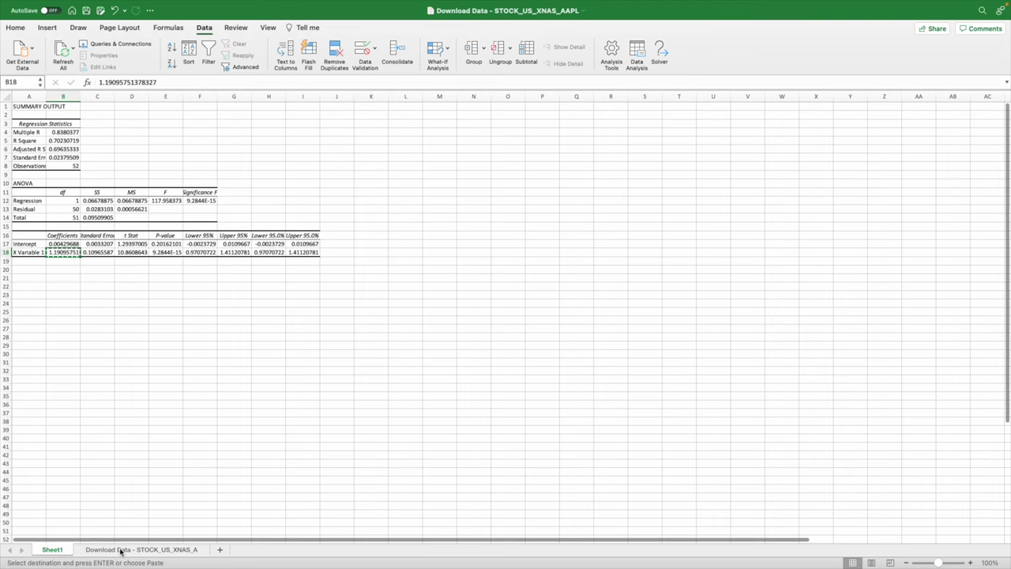
click(120, 549)
key(super+v)
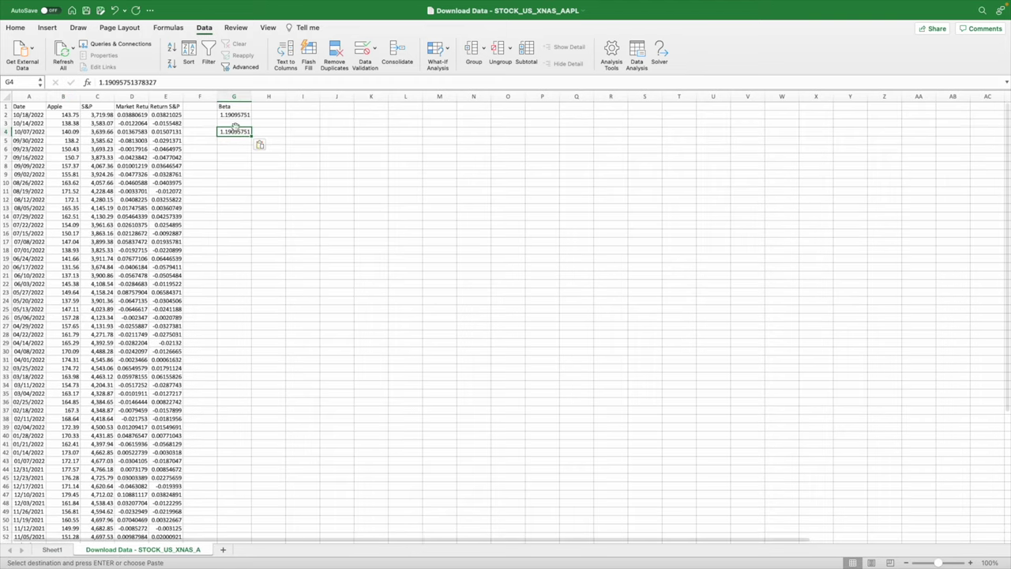
click(237, 125)
click(247, 148)
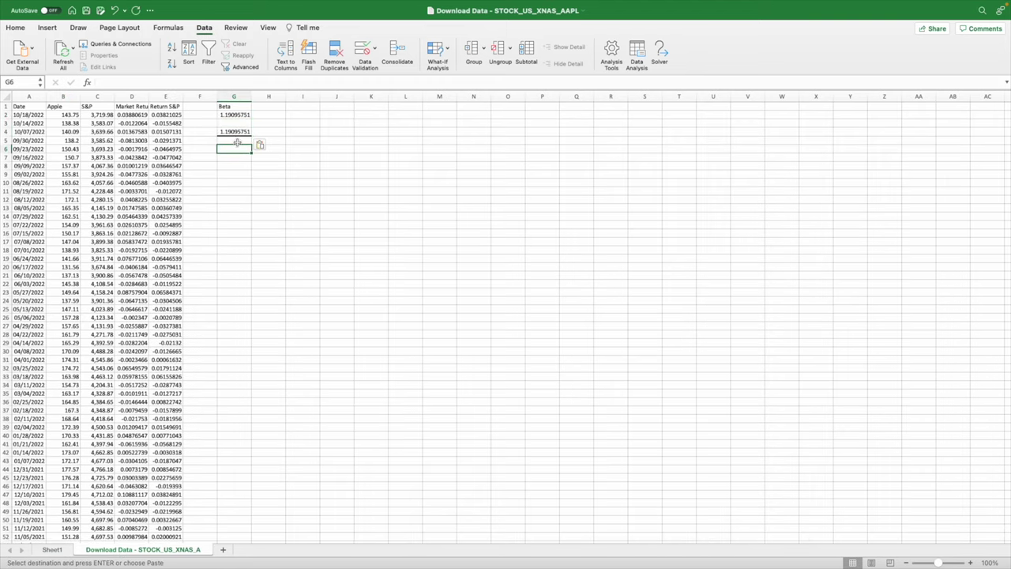